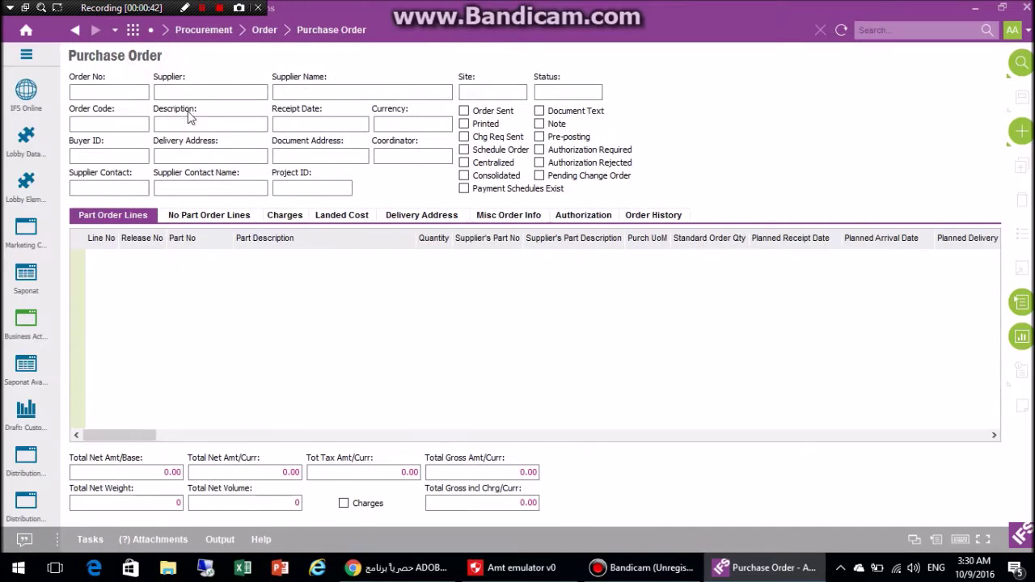
Examine the Requisition folder under Procurement and the Order folder under Sales in the navigator, then collapse them and close the navigator.
left_click(302, 60)
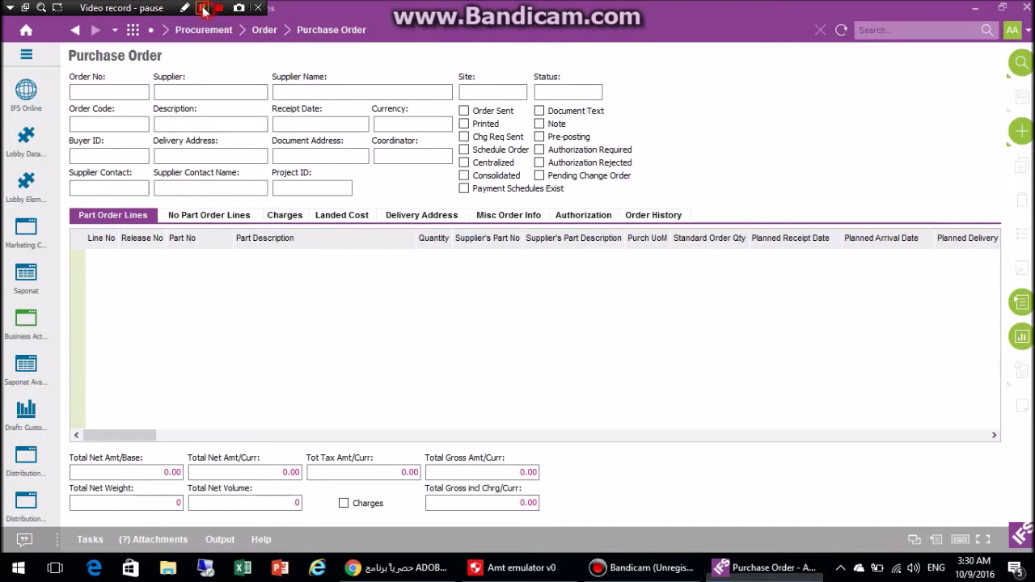
left_click(26, 60)
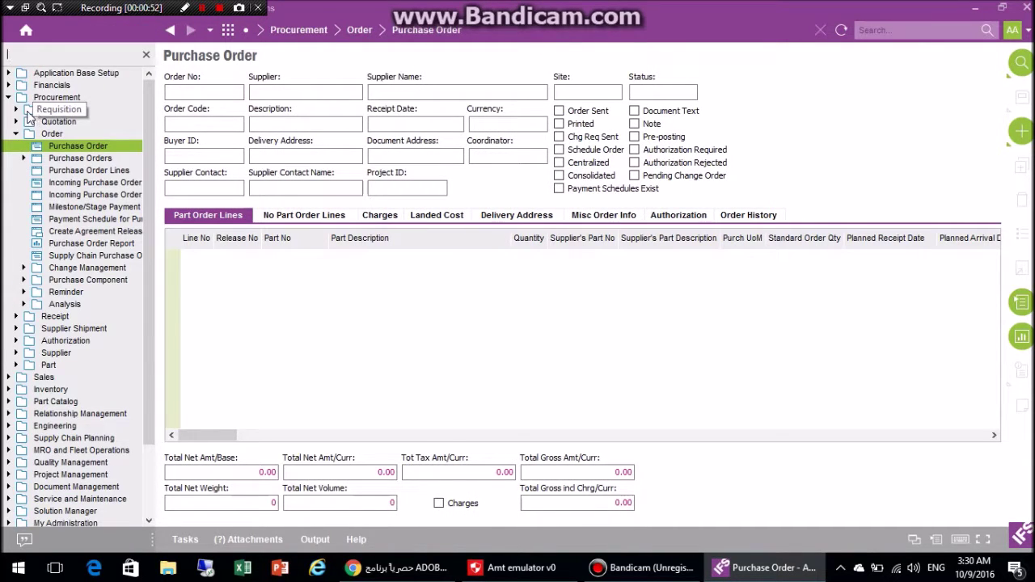
left_click(16, 109)
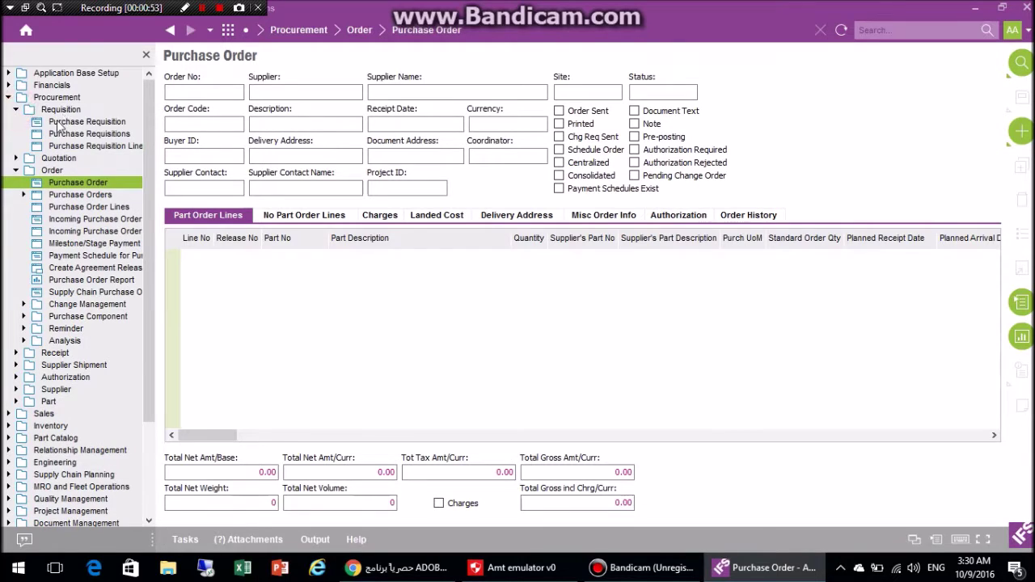
left_click(17, 109)
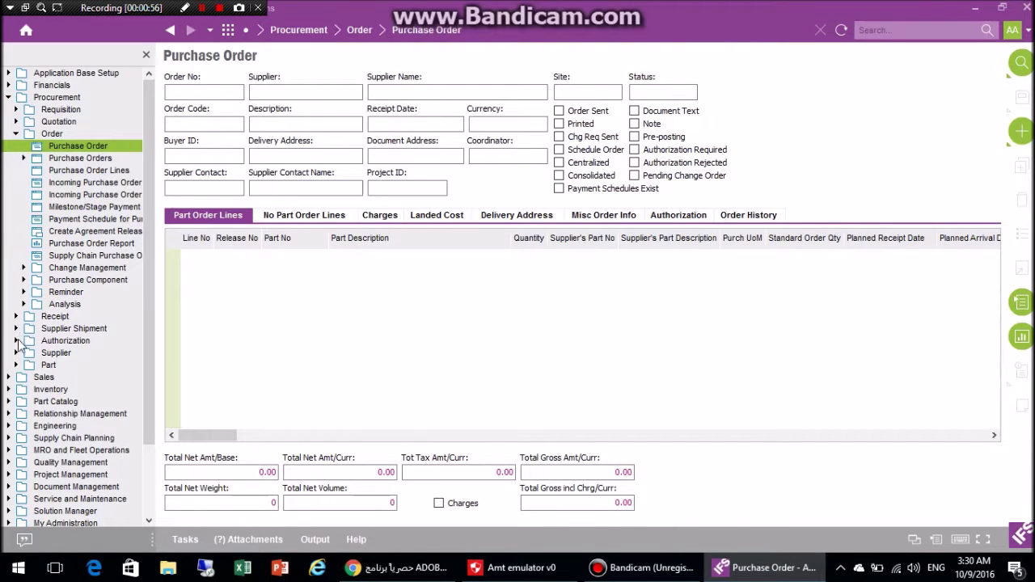
left_click(10, 377)
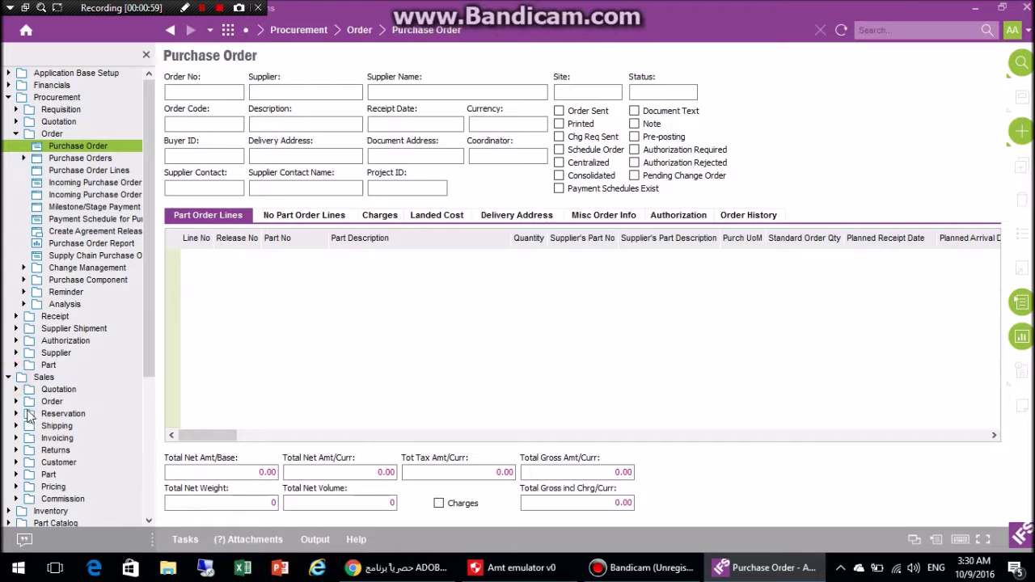
left_click(16, 401)
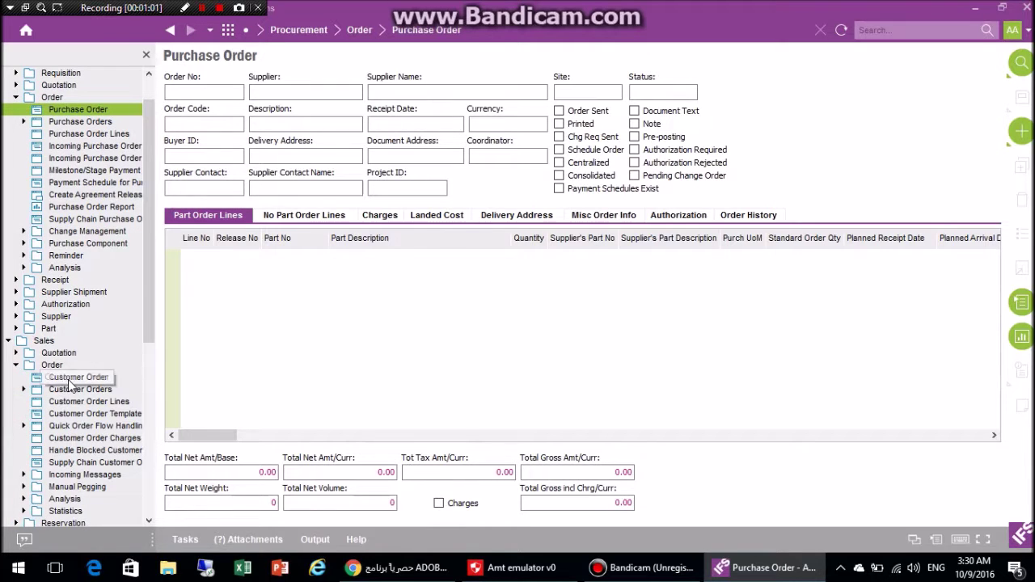
left_click(16, 365)
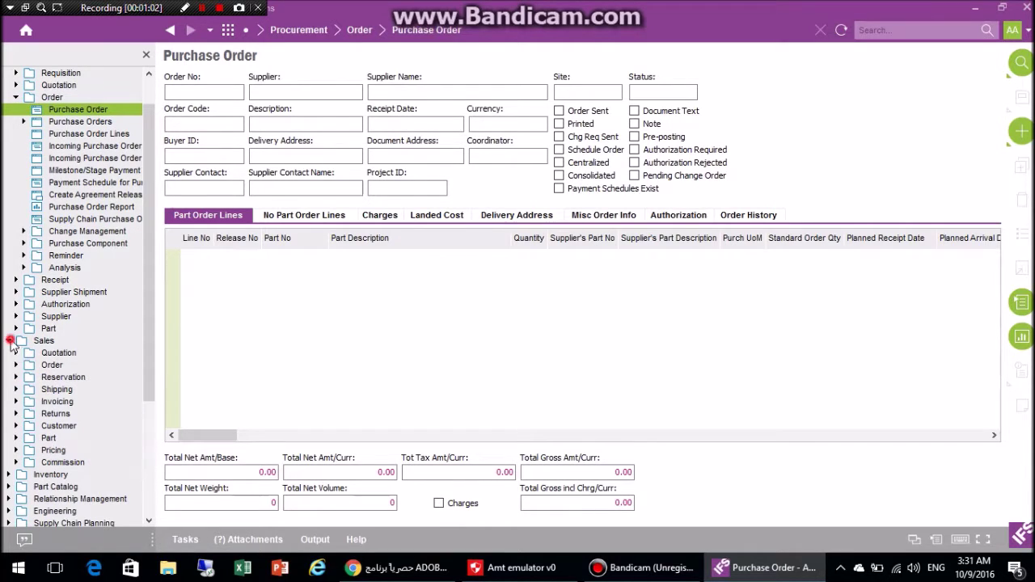
left_click(10, 341)
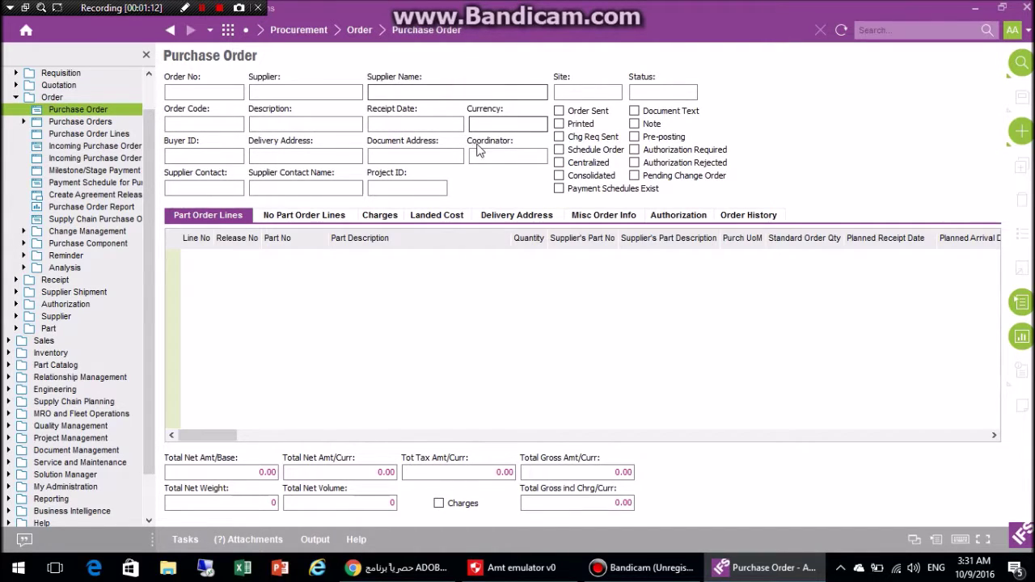
left_click(147, 55)
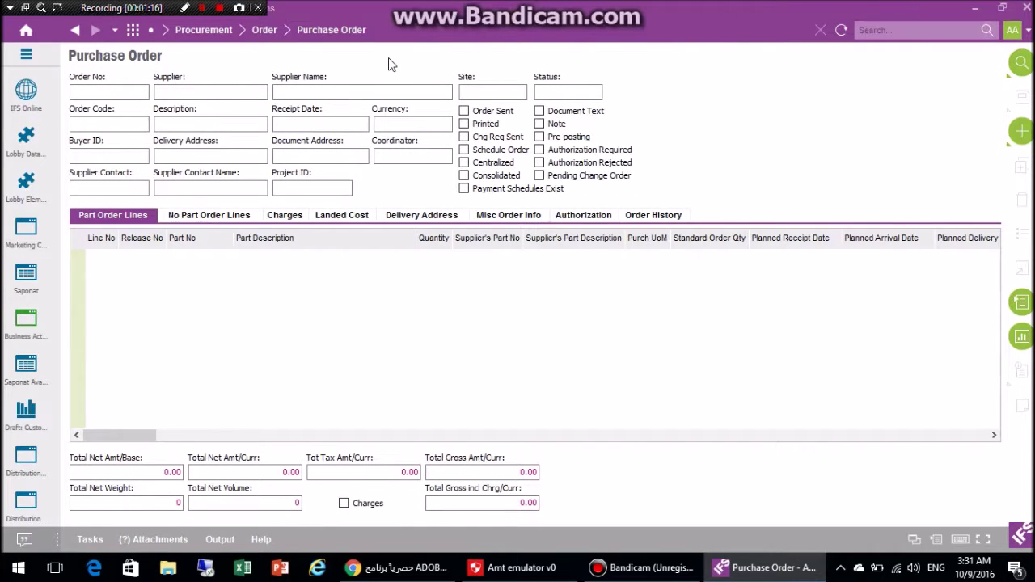
Create a new purchase order record with the default header values.
left_click(402, 61)
left_click(402, 61)
left_click(136, 91)
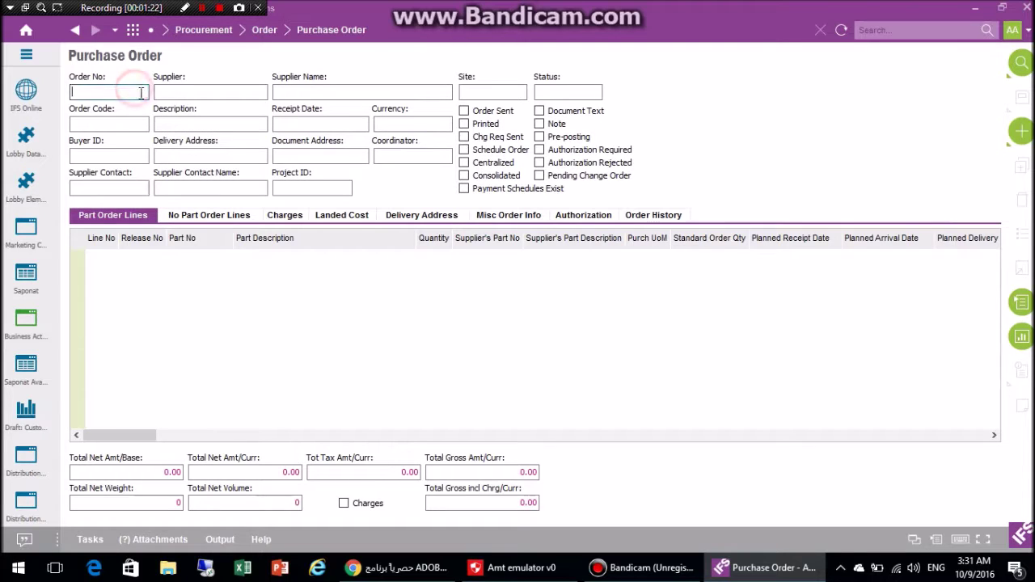
left_click(1021, 131)
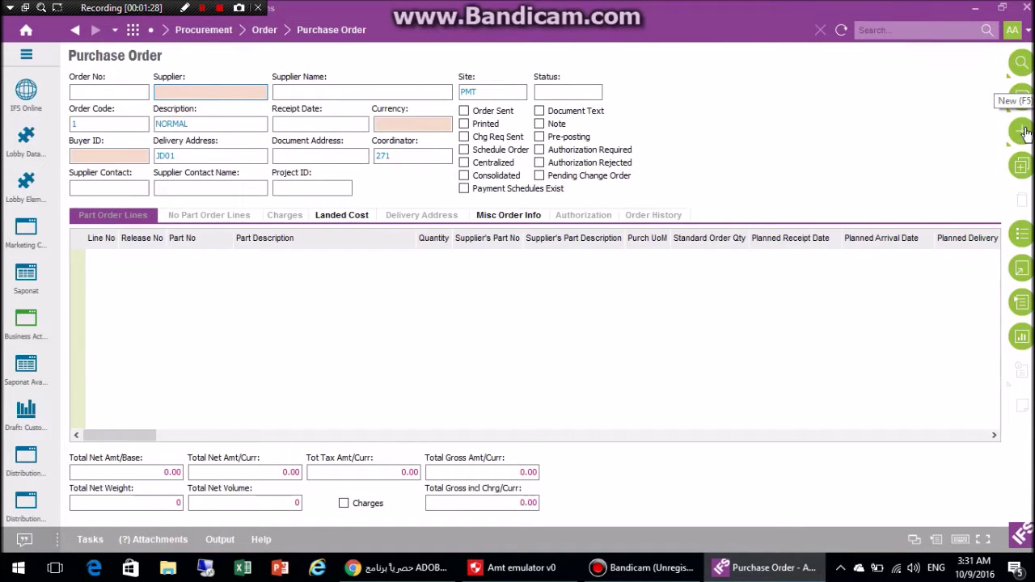
Set the order's supplier to PS (Pharma-HO KSA) from the list of values and save the order header.
left_click(243, 93)
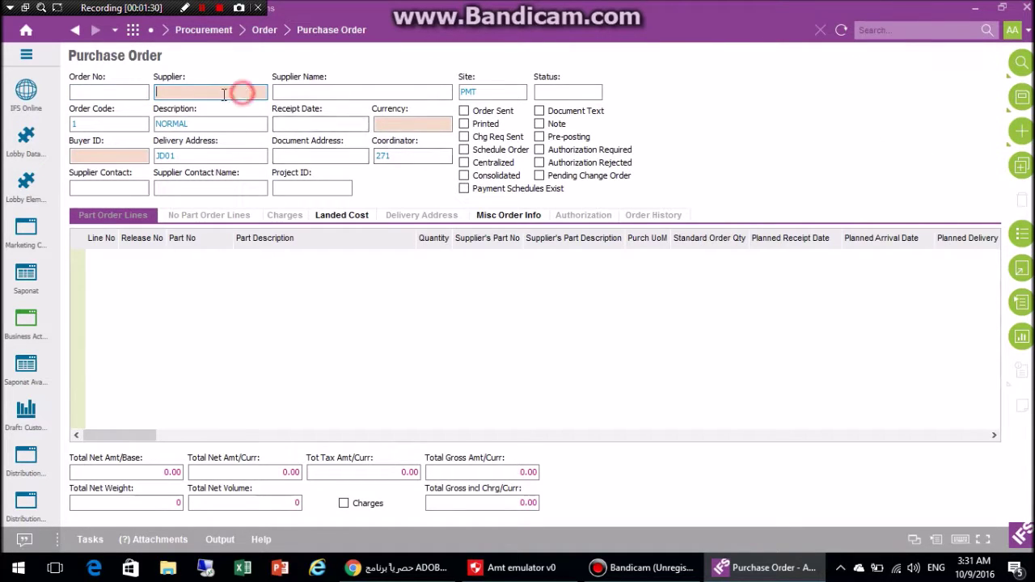
left_click(172, 87)
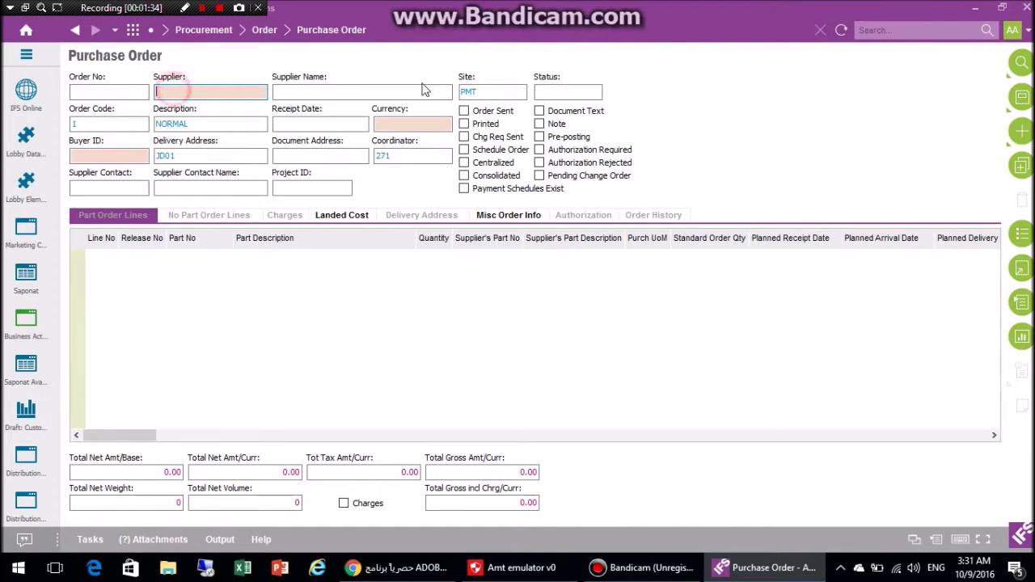
left_click(1020, 234)
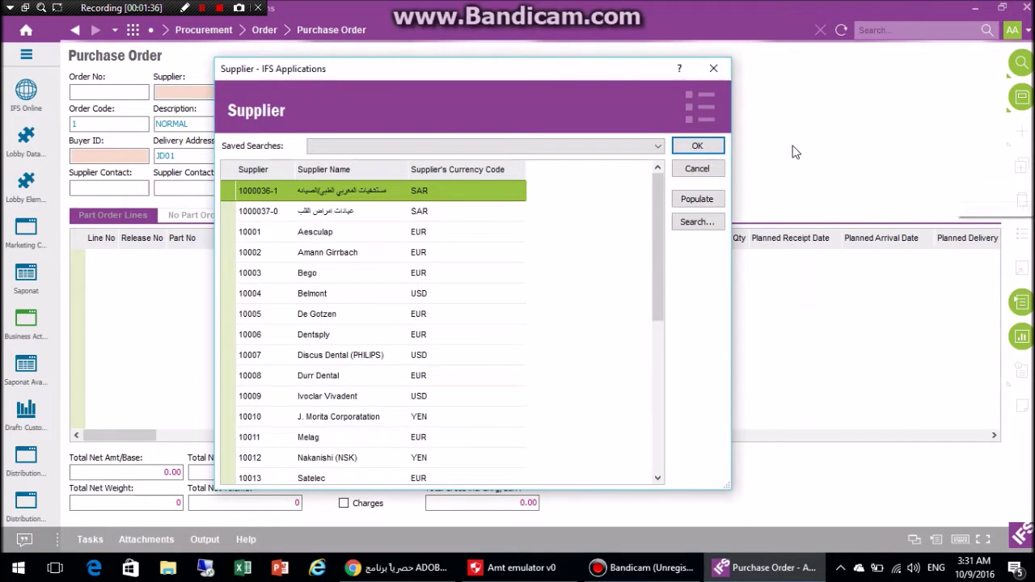
left_click(255, 170)
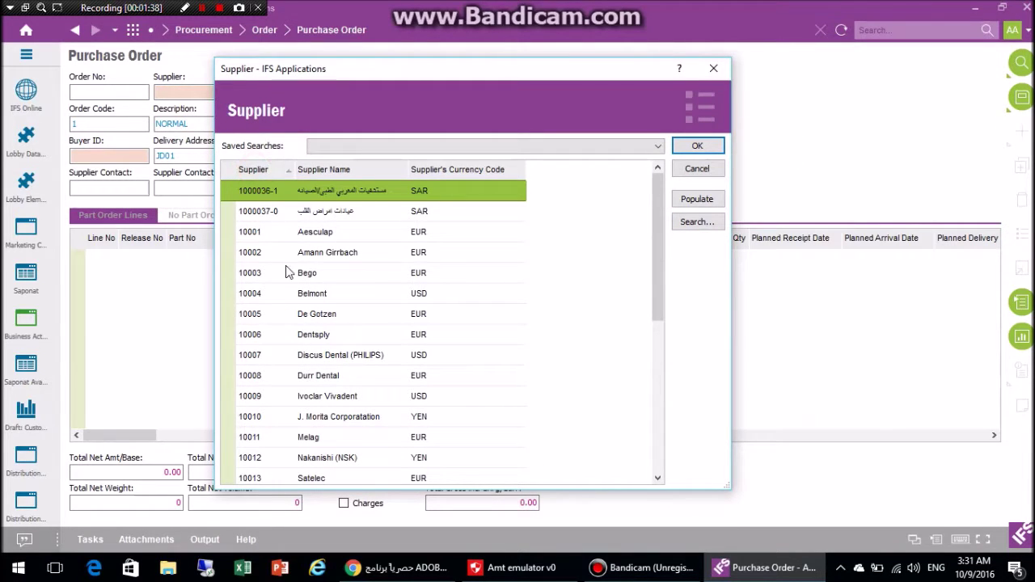
left_click_drag(657, 217, 623, 393)
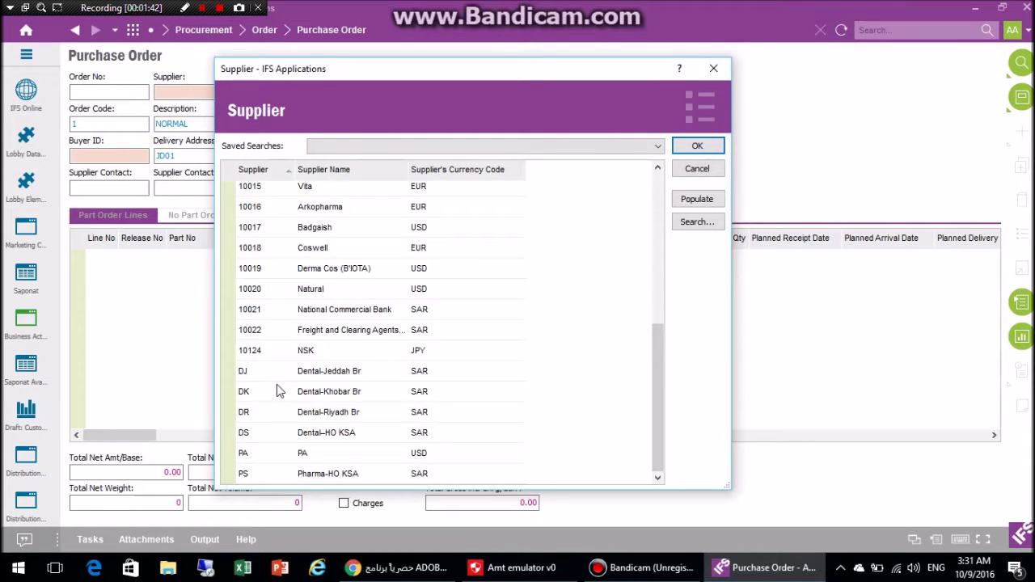
scroll(352, 336, "up", 5)
scroll(348, 331, "down", 5)
left_click(276, 461)
left_click(280, 475)
left_click(272, 462)
left_click(278, 475)
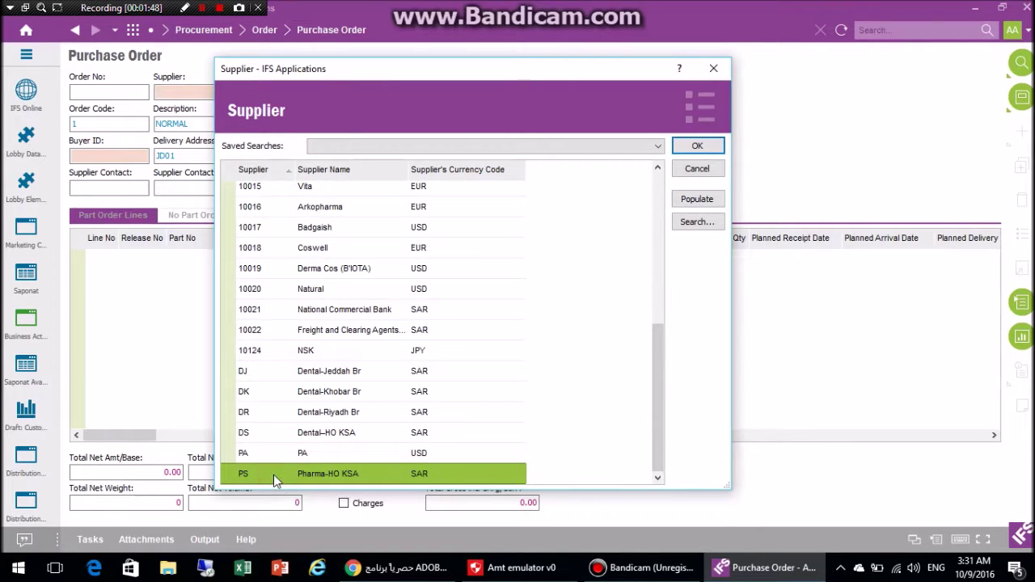
double_click(267, 477)
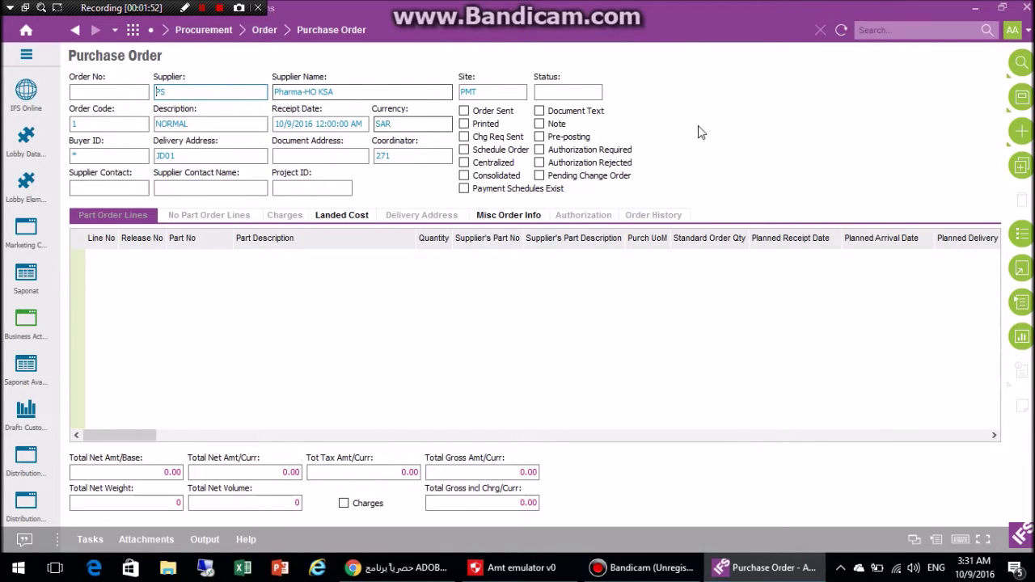
left_click(1022, 97)
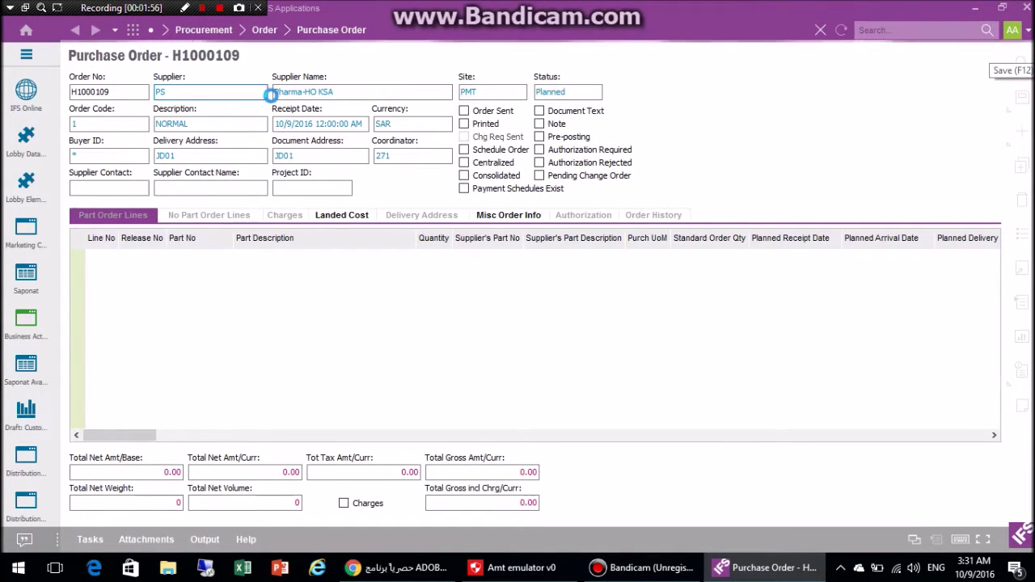
left_click(172, 94)
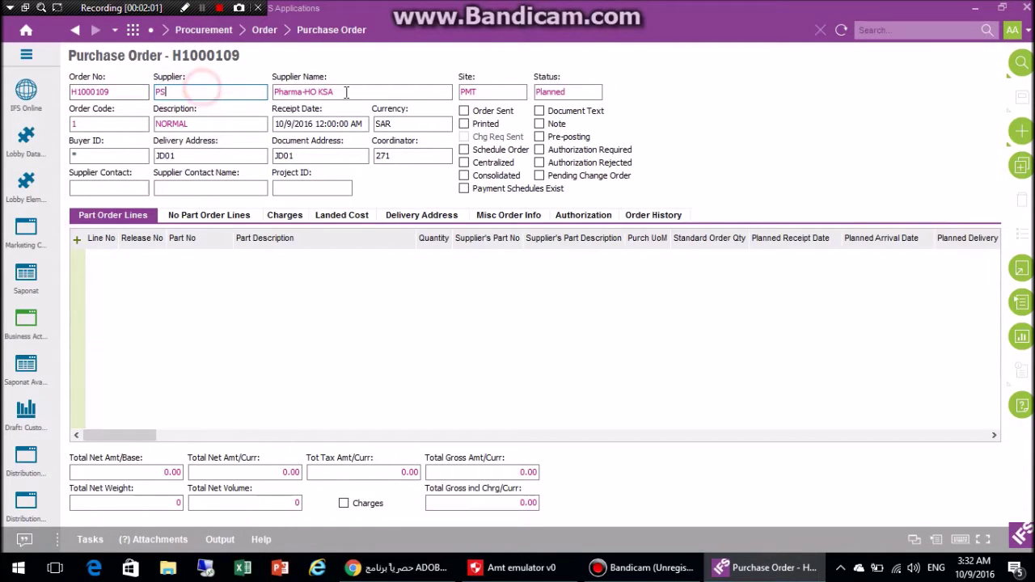
double_click(173, 92)
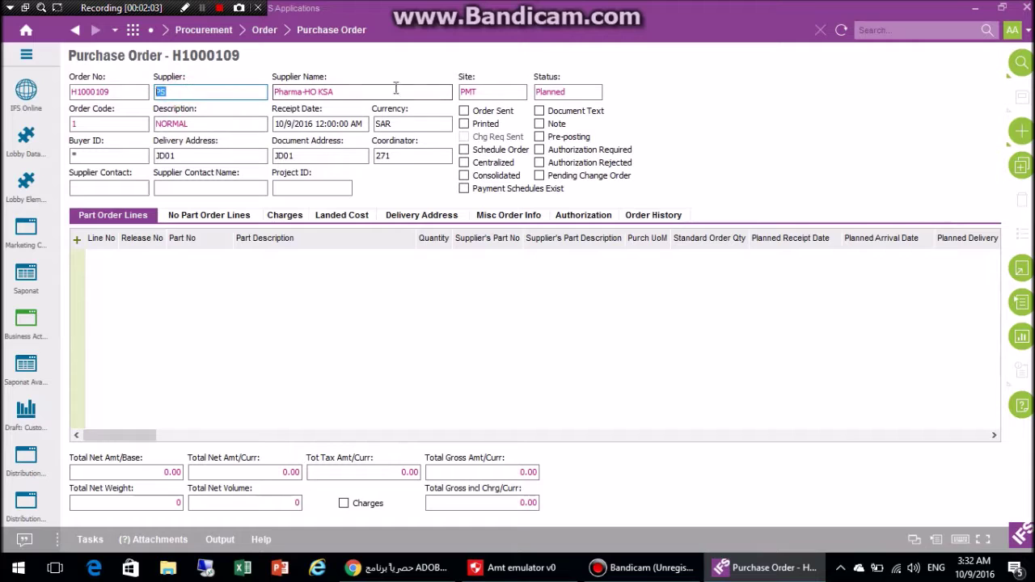
double_click(491, 91)
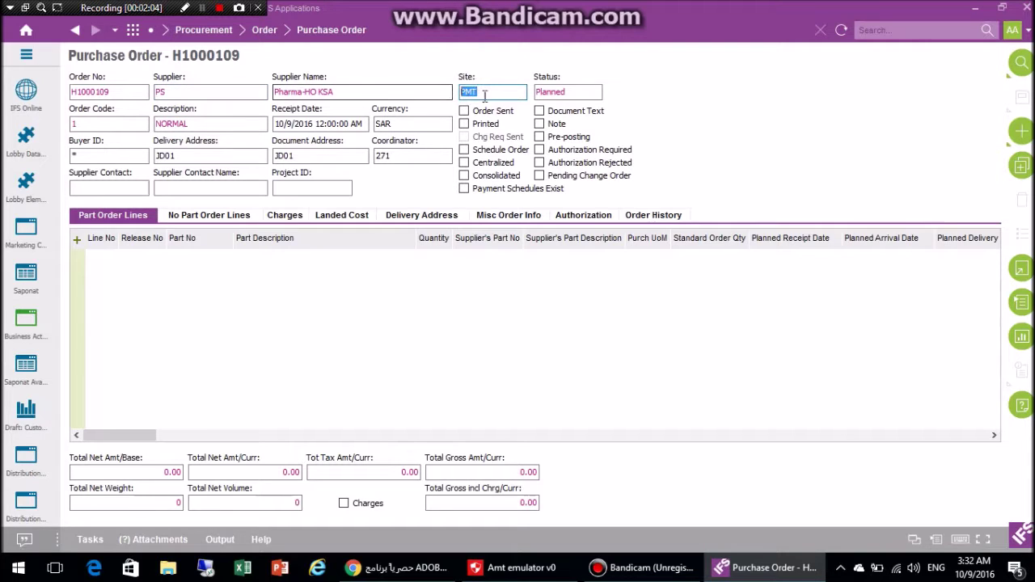
key("Tab")
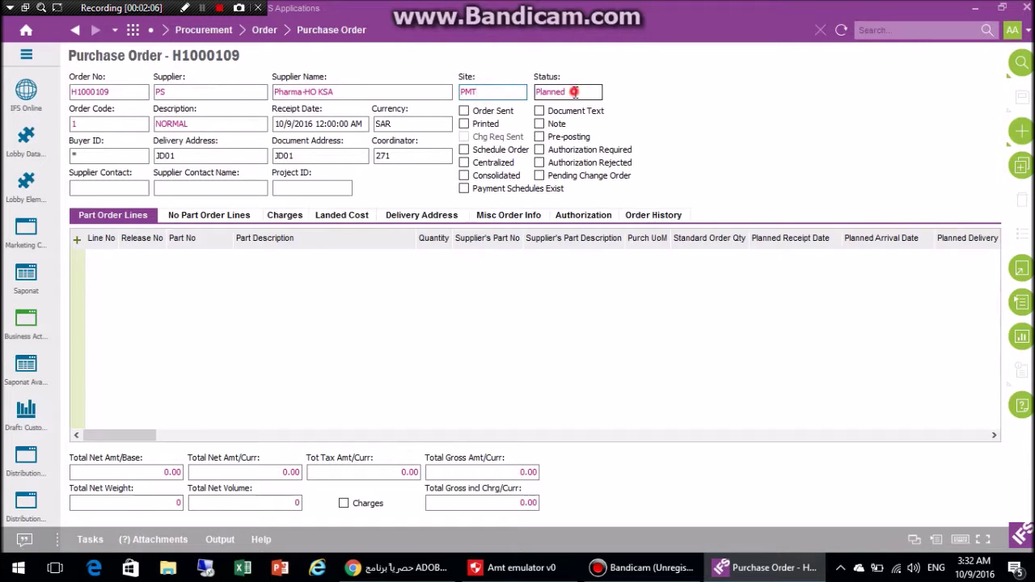
left_click(548, 94)
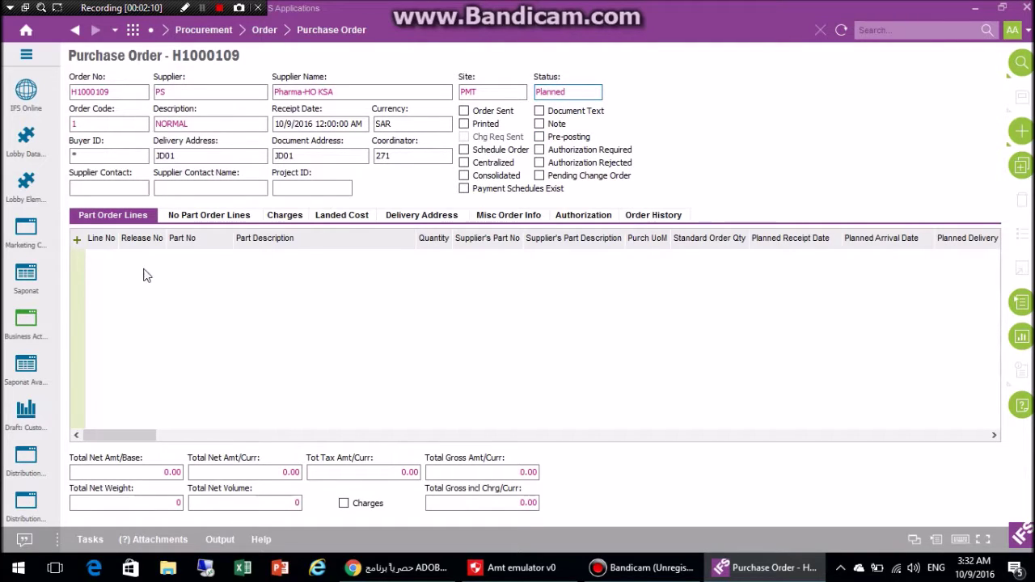
left_click(76, 241)
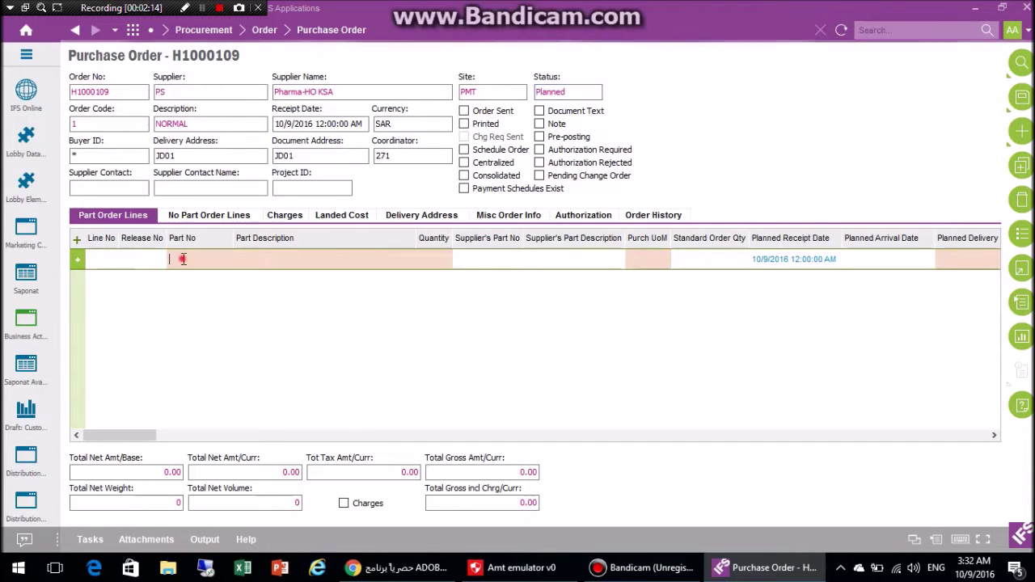
key("F8")
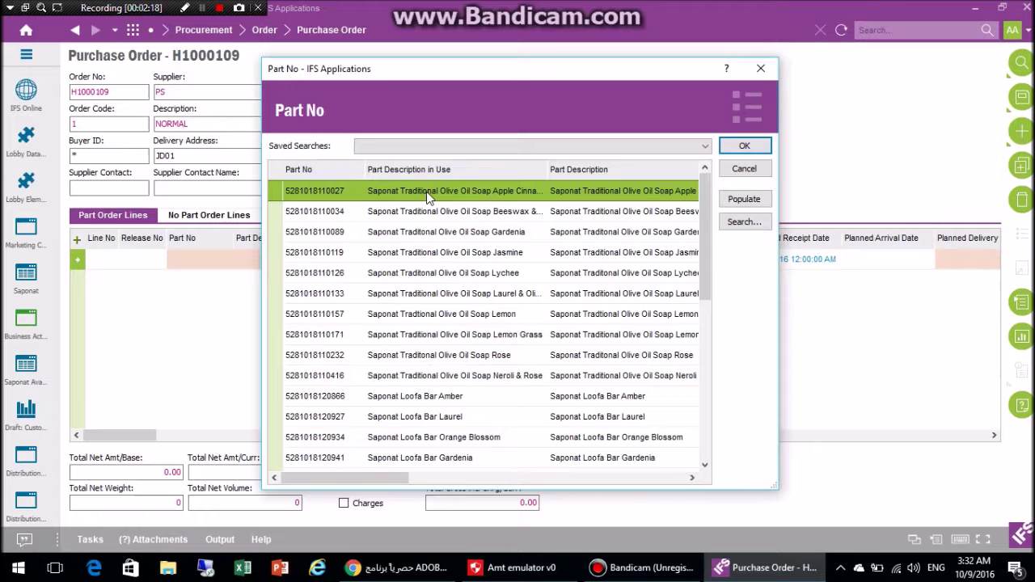
double_click(426, 197)
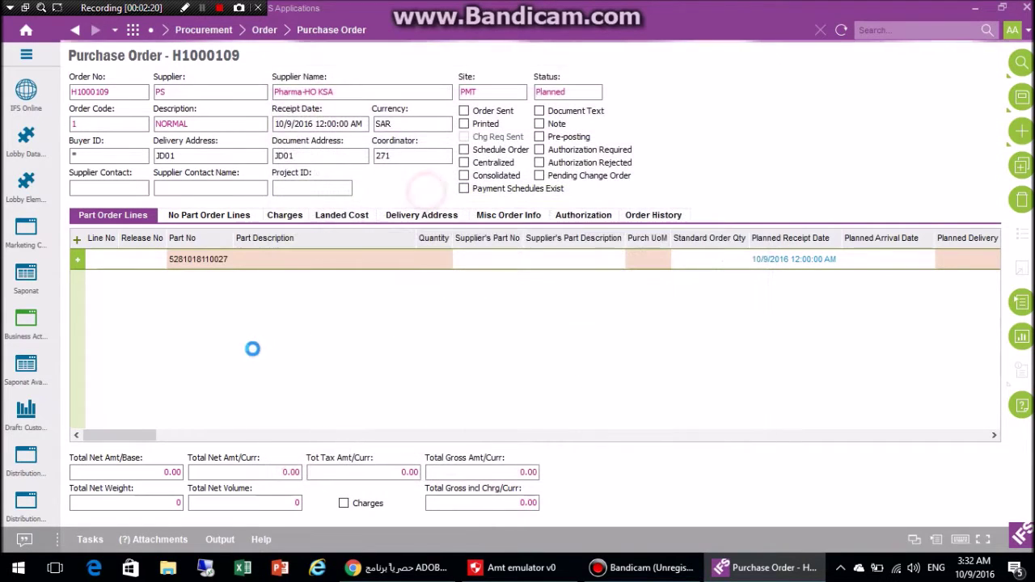
left_click(437, 264)
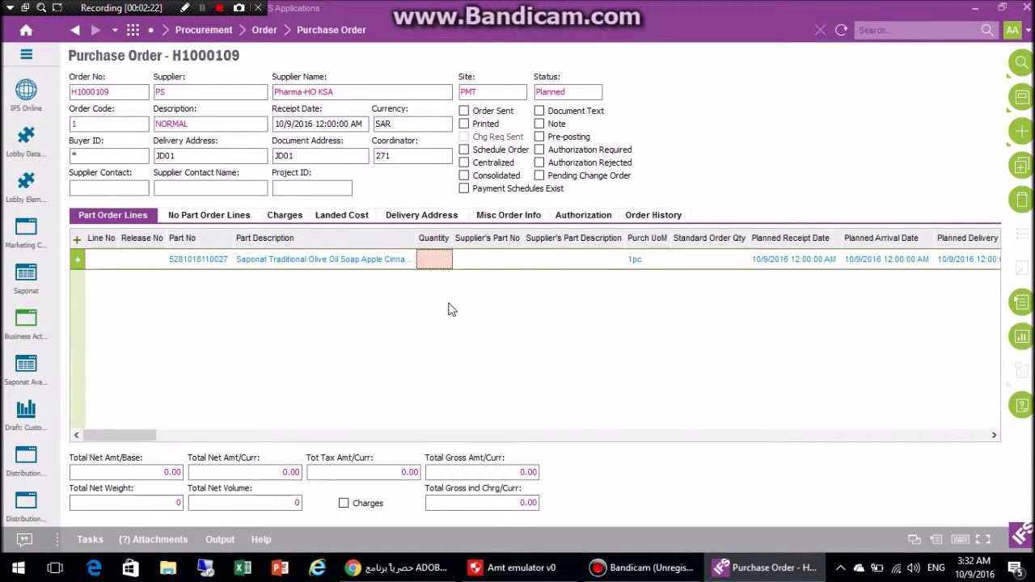
type("3")
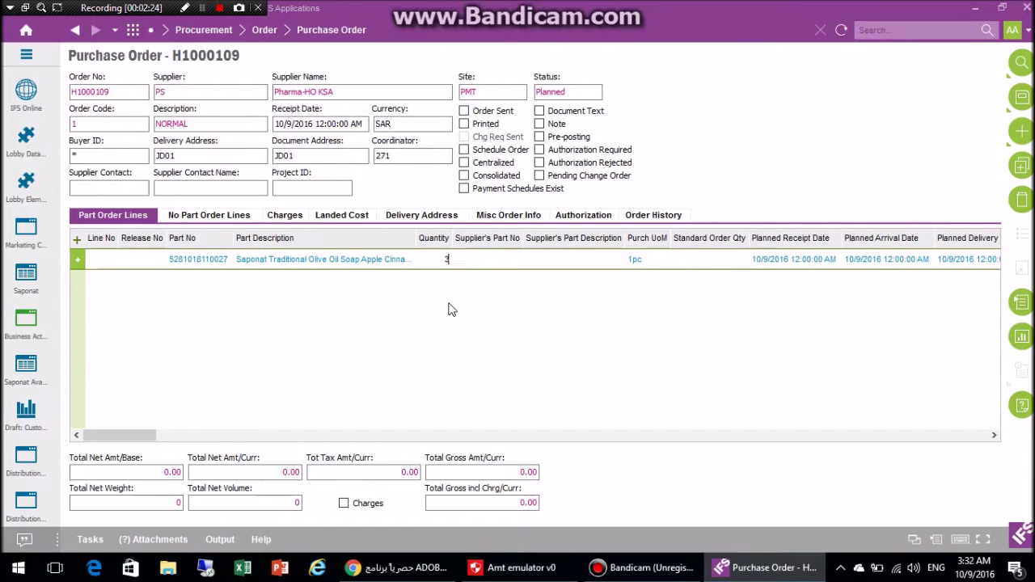
left_click(449, 304)
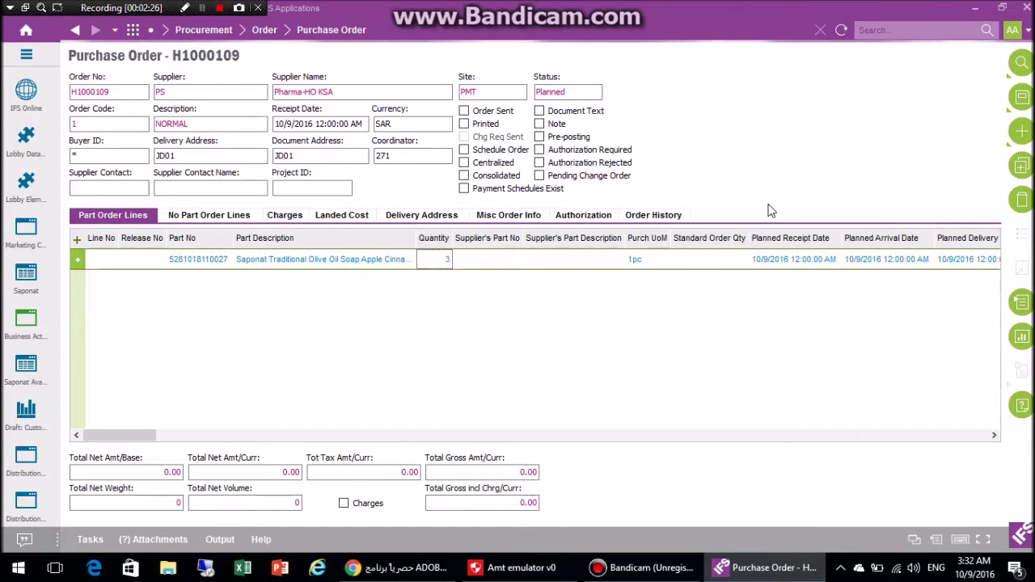
left_click(1022, 97)
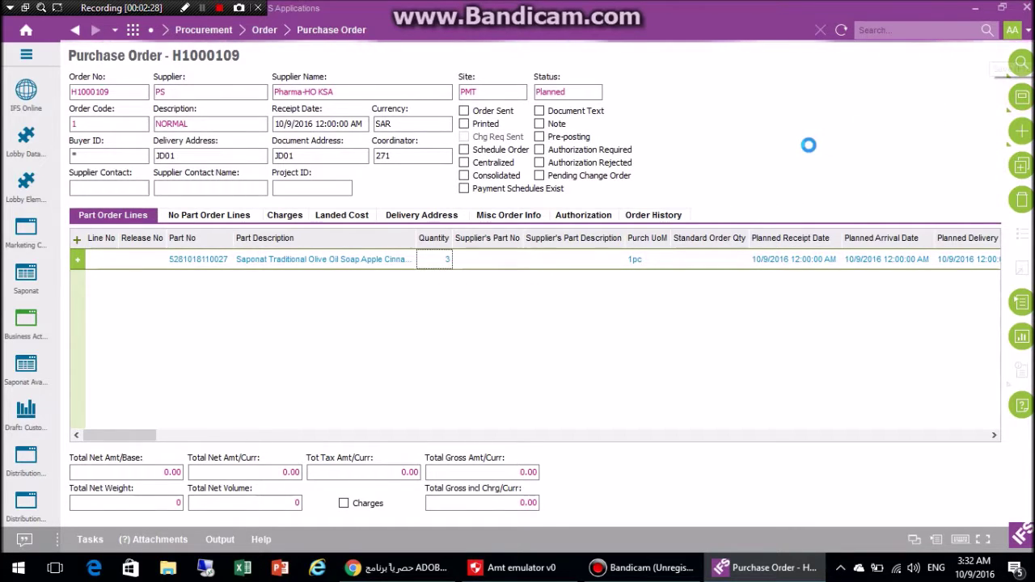
left_click(627, 337)
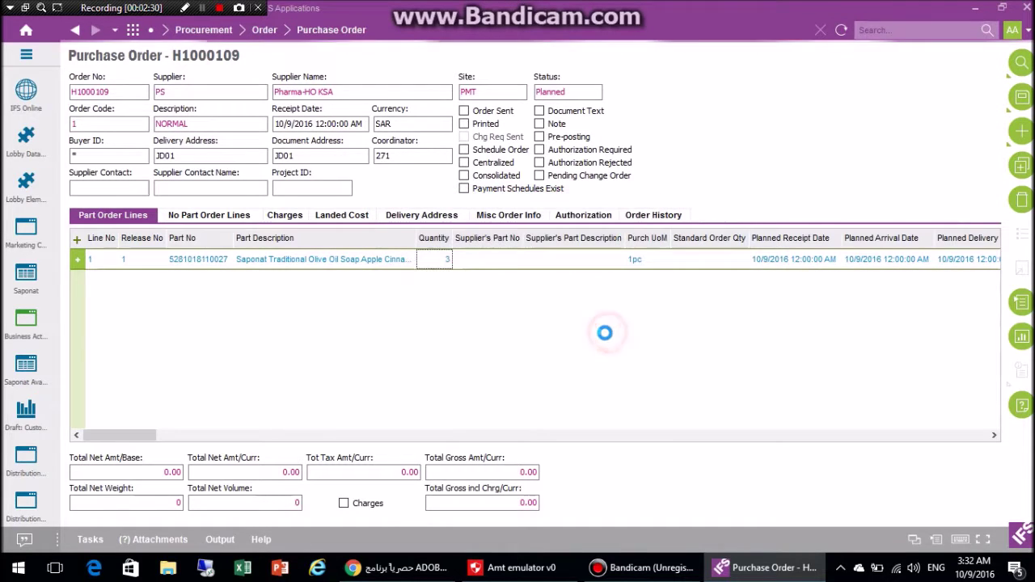
Try to release the purchase order from its header and acknowledge the information messages.
left_click(205, 10)
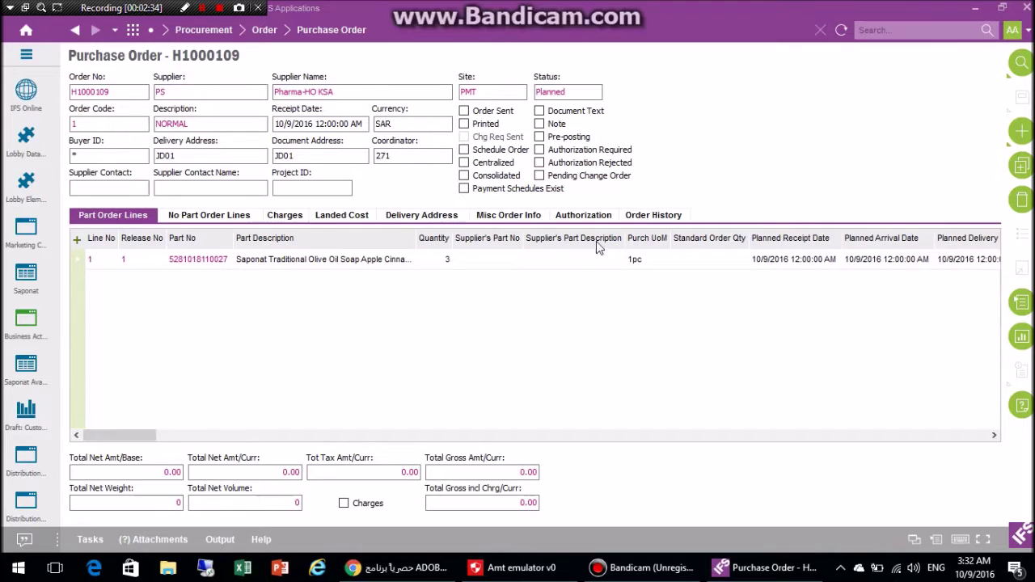
left_click(665, 177)
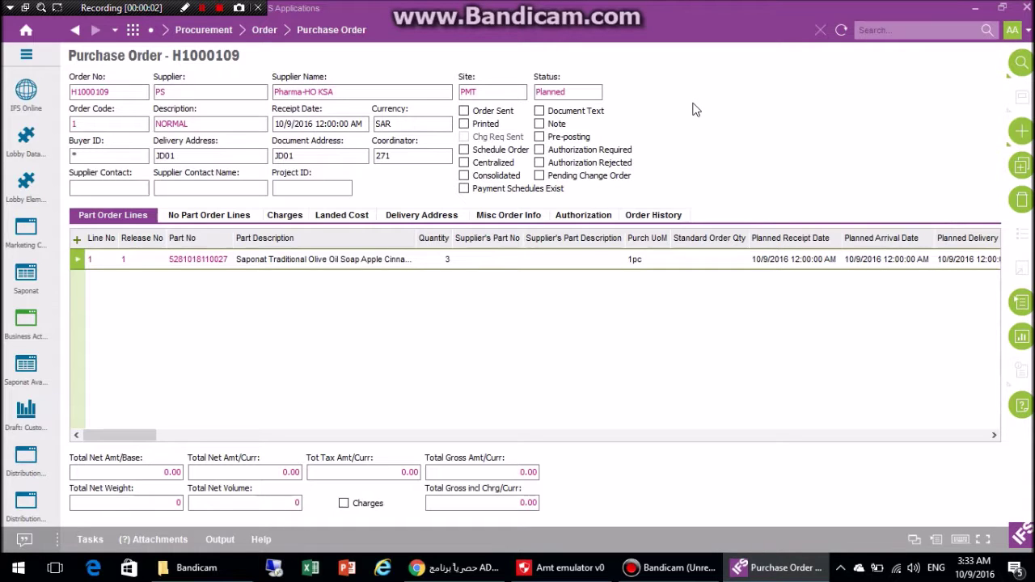
right_click(693, 109)
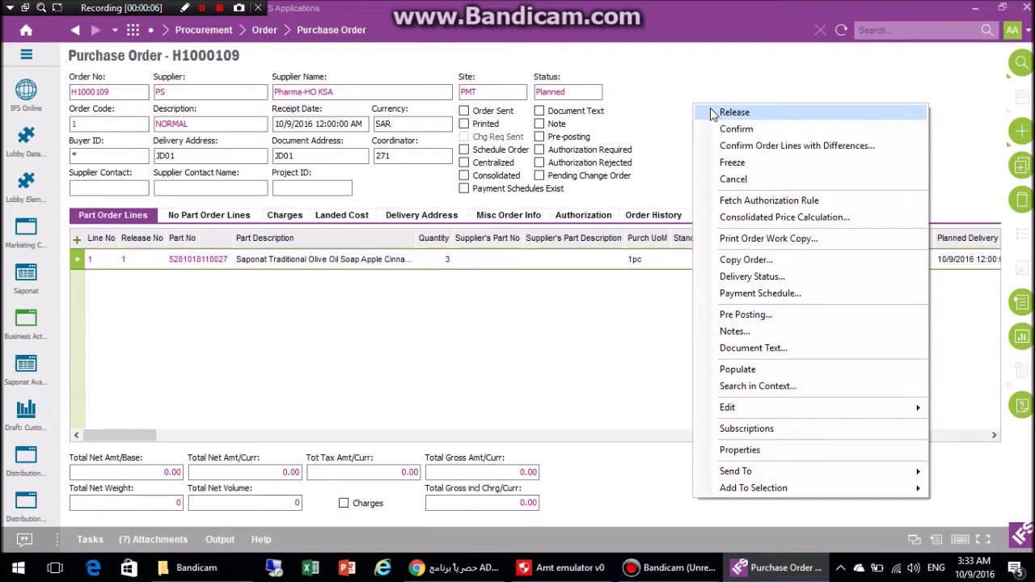
left_click(732, 112)
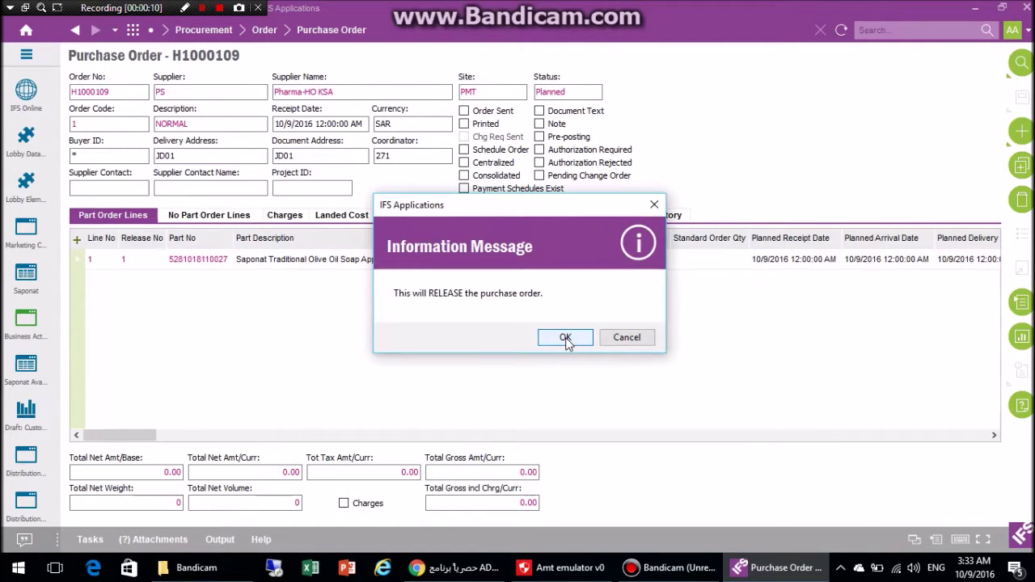
left_click(566, 338)
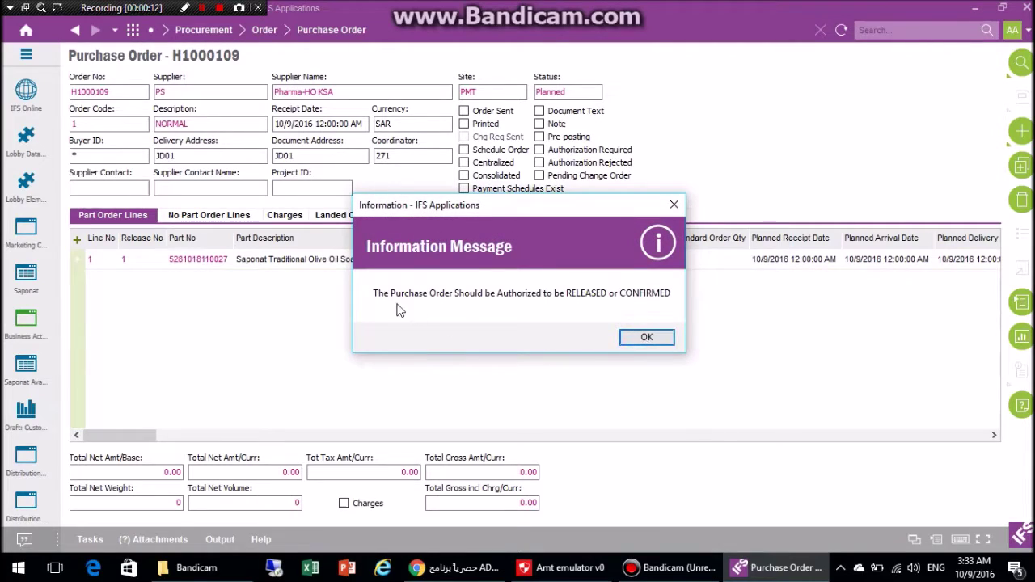
left_click(623, 341)
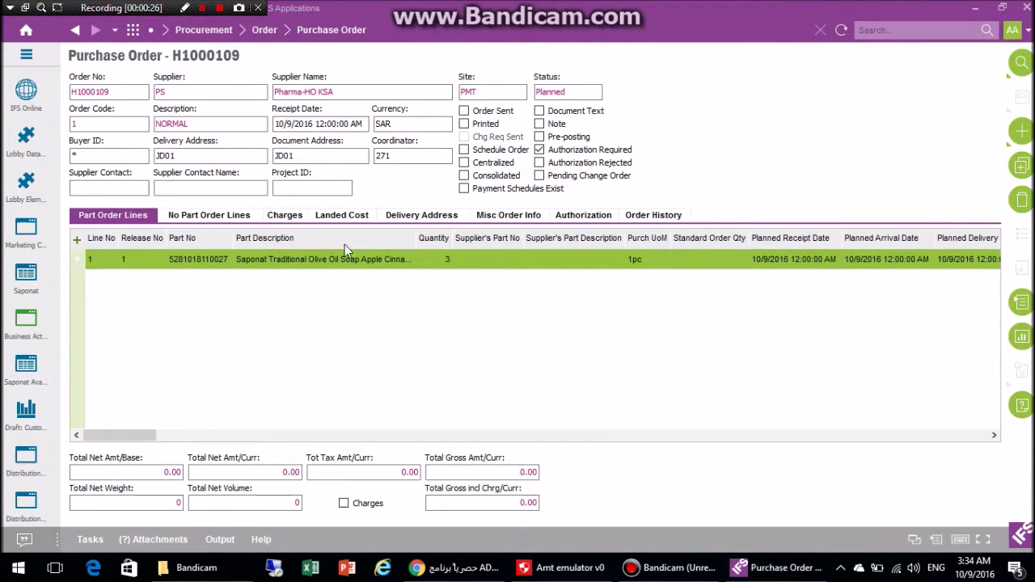
Supersede the order's Sales Manager (SALES_MGR) authorization, return to the part order lines and refresh the purchase order.
left_click(575, 215)
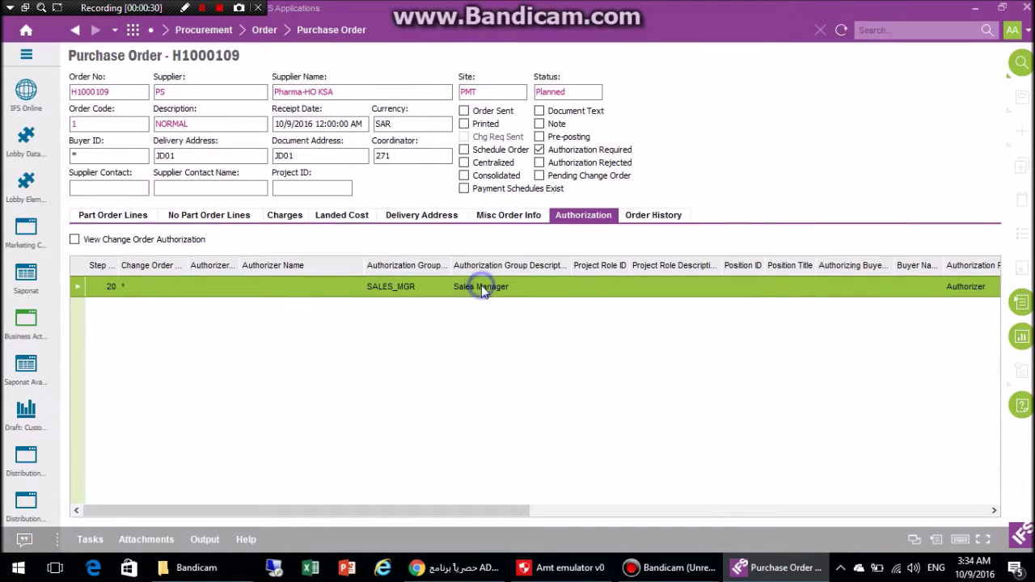
right_click(482, 290)
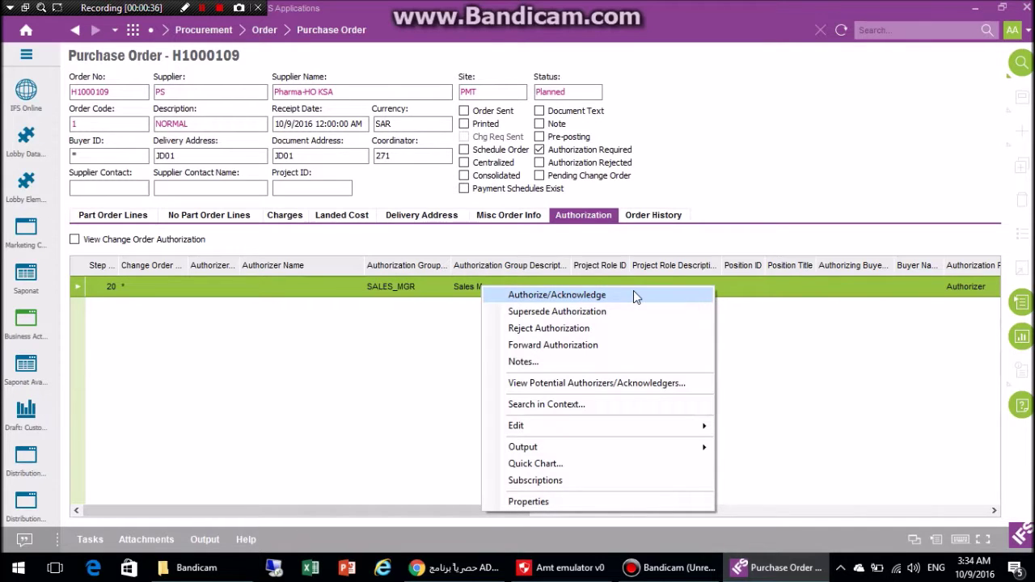
left_click(574, 314)
left_click(562, 337)
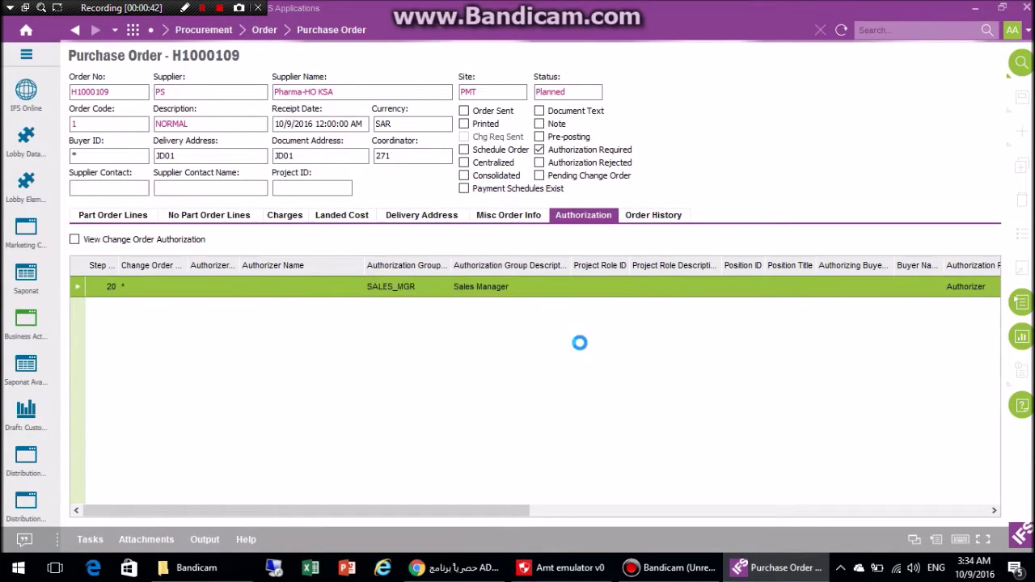
left_click(105, 221)
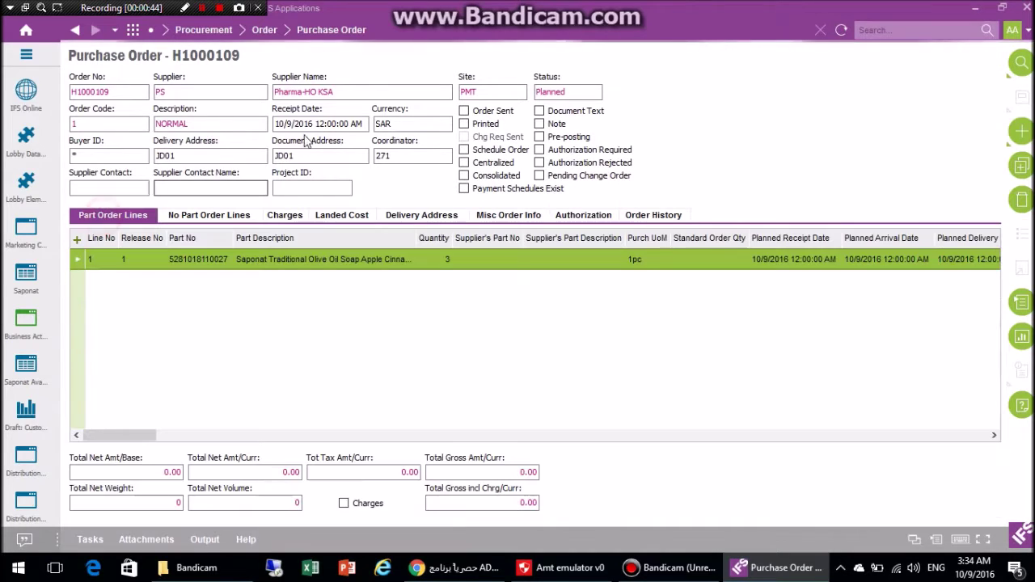
left_click(836, 30)
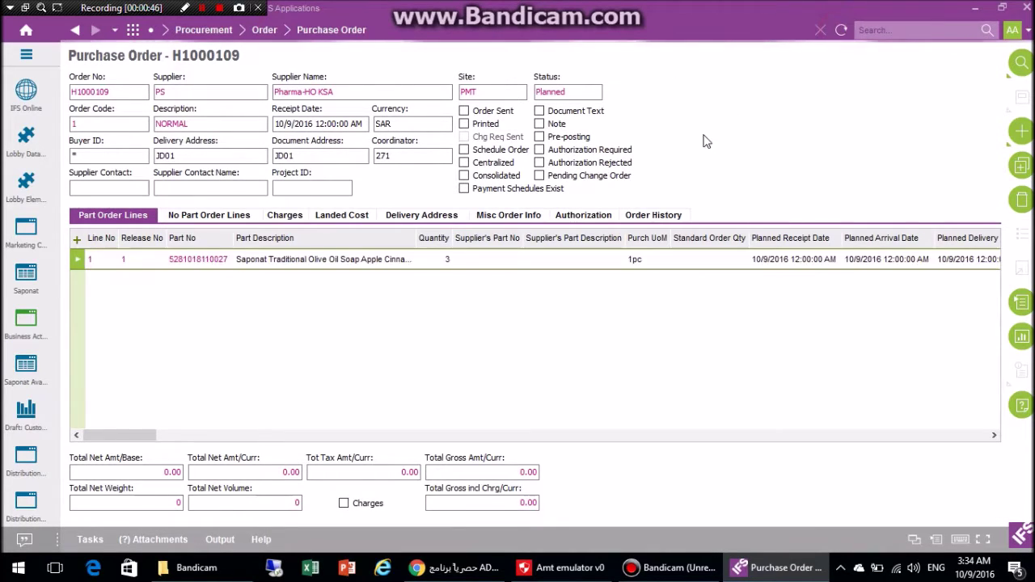
Release the authorized purchase order, confirm the release and refresh the order to check its status.
double_click(582, 92)
left_click(555, 92)
left_click(640, 117)
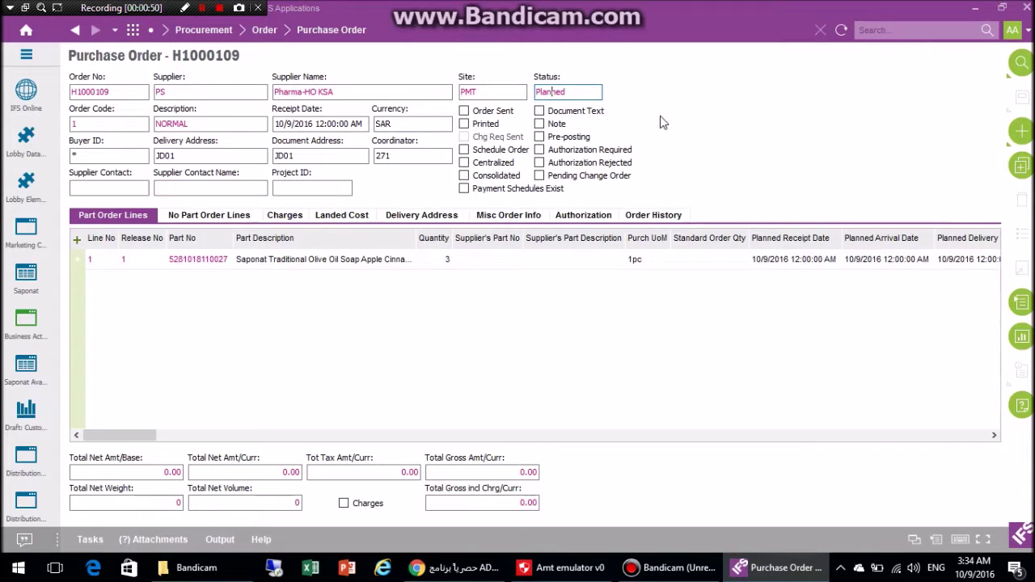
right_click(660, 116)
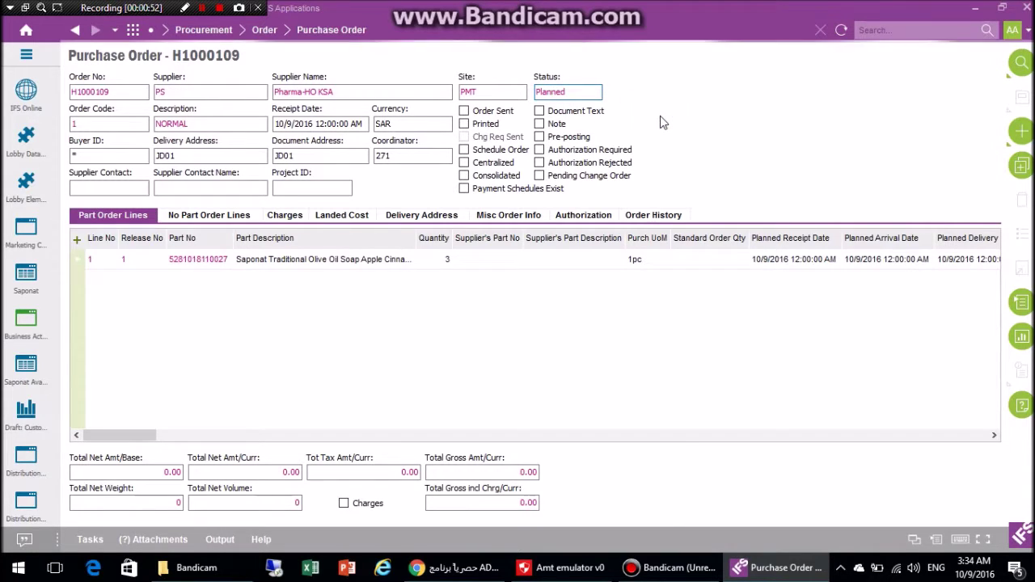
left_click(700, 125)
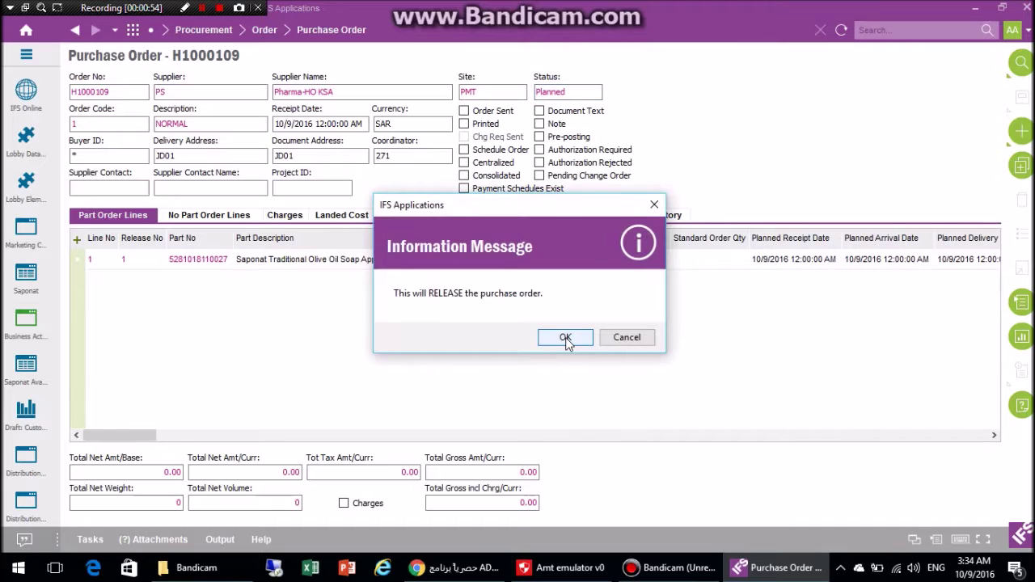
left_click(565, 338)
left_click(626, 337)
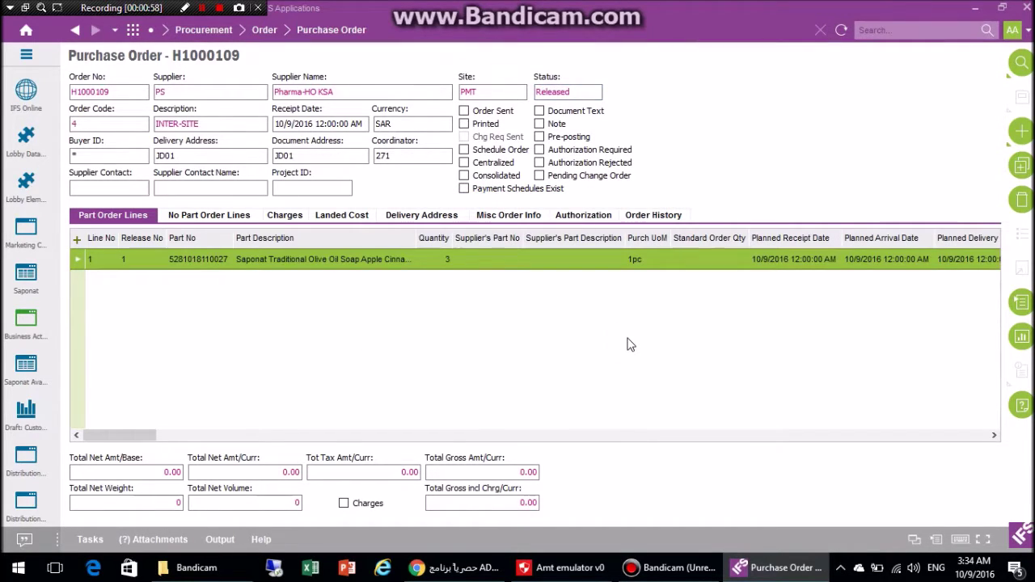
double_click(582, 93)
left_click(636, 112)
left_click(841, 30)
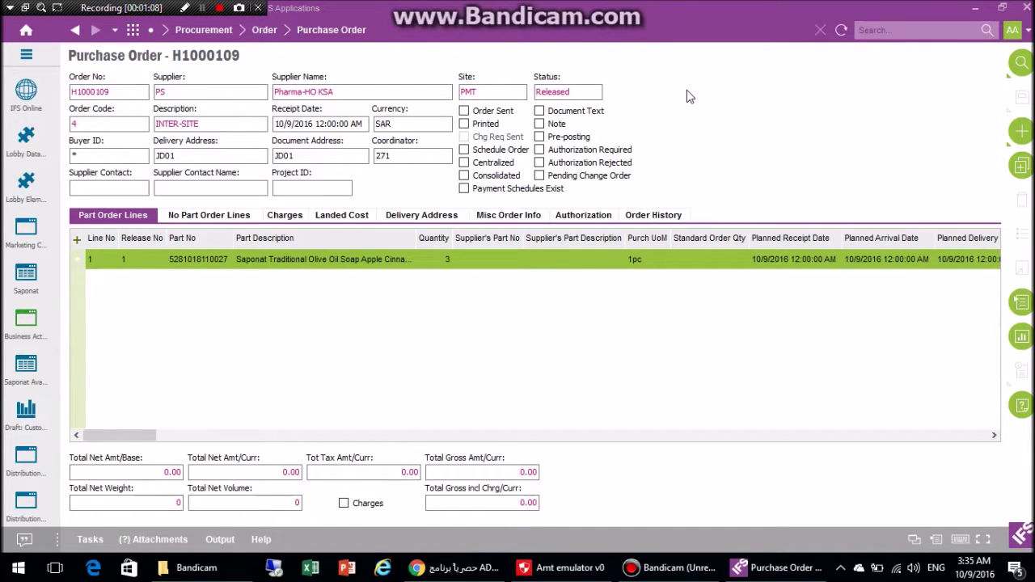
Send the purchase order to receiver PS (Pharma-HO KSA) with media code MHS and message type ORDERS.
right_click(639, 92)
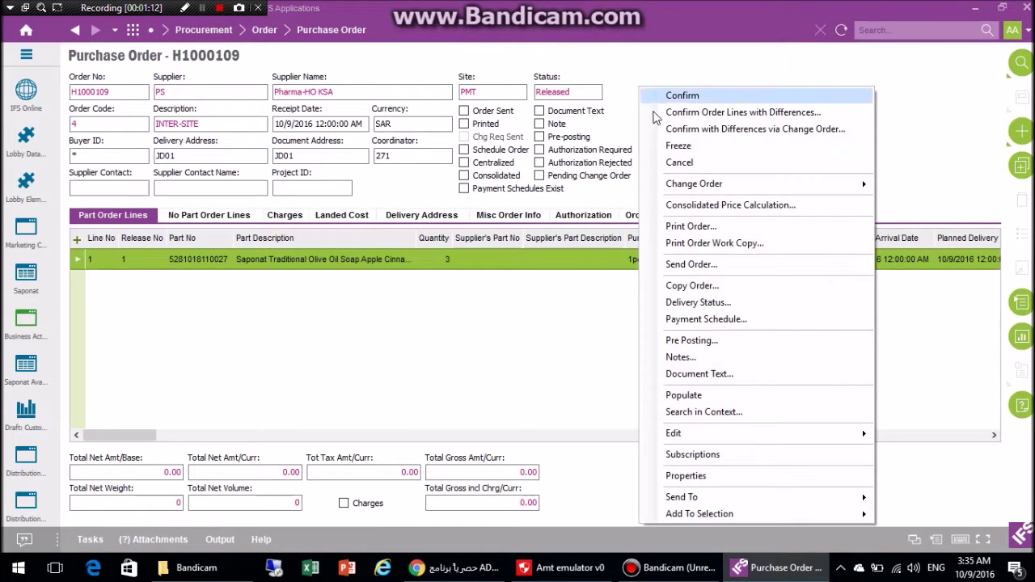
left_click(691, 265)
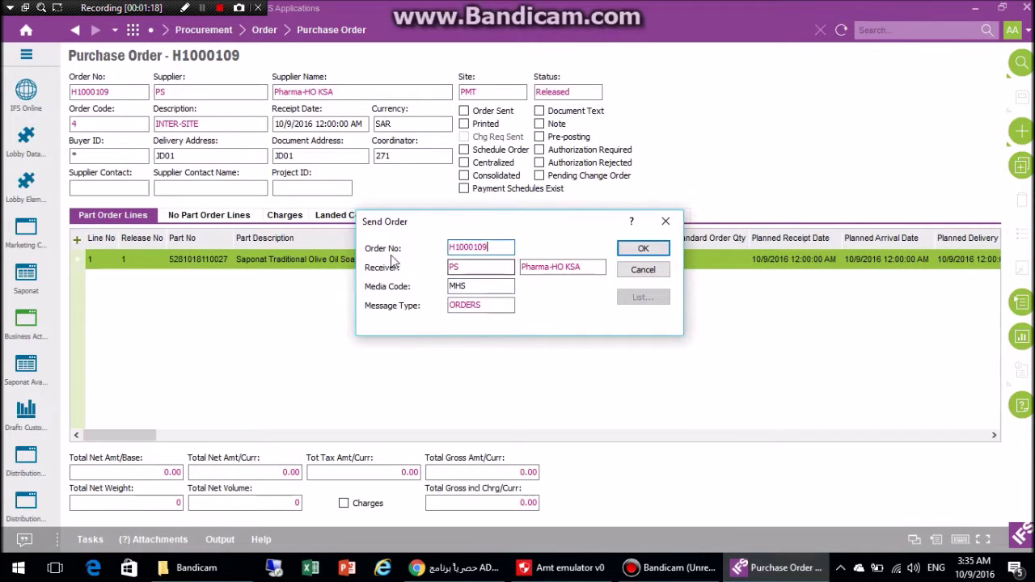
double_click(495, 247)
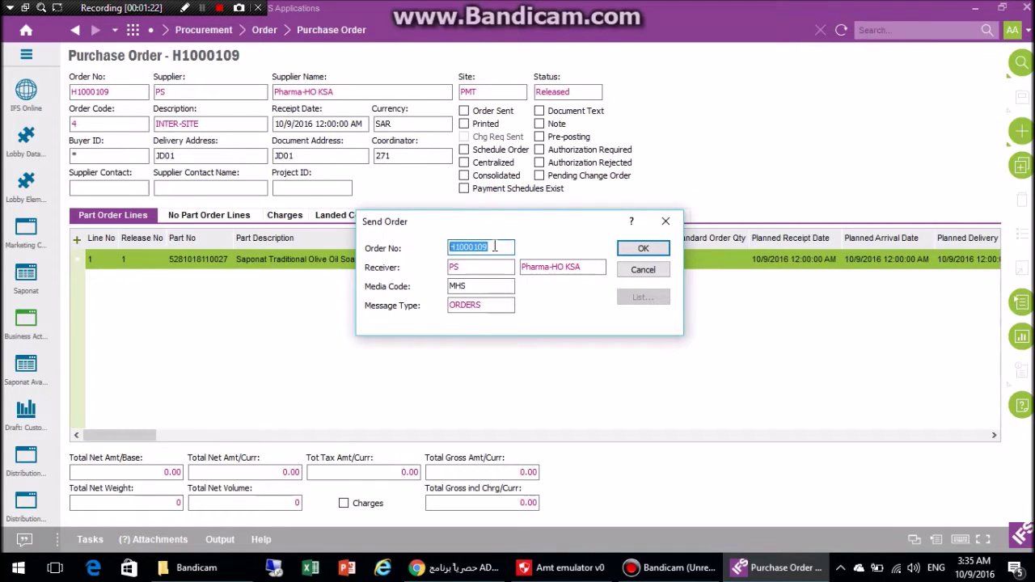
left_click(631, 250)
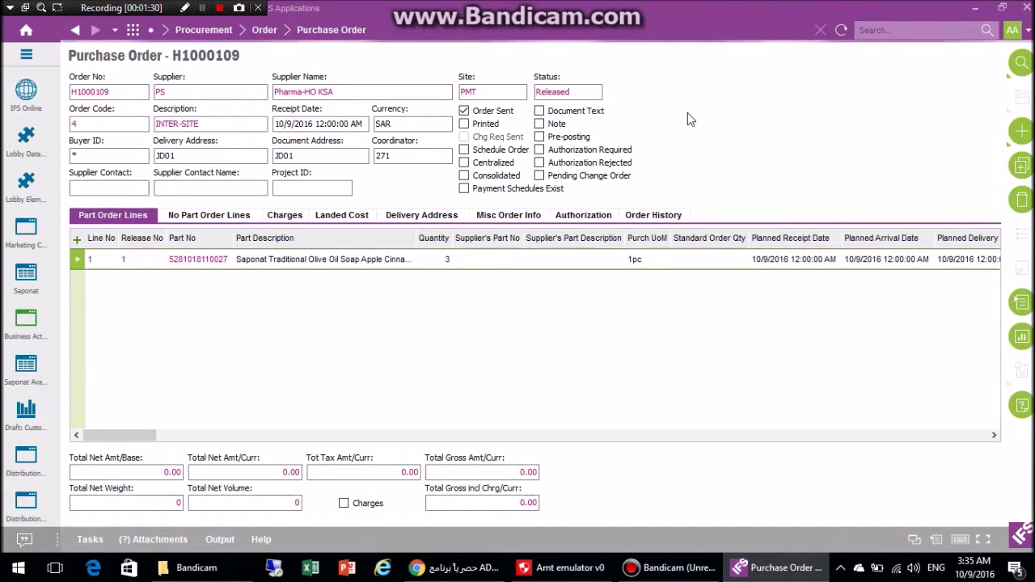
Show the navigator and open the Supply Chain Orders Analysis for the part order line.
left_click(25, 54)
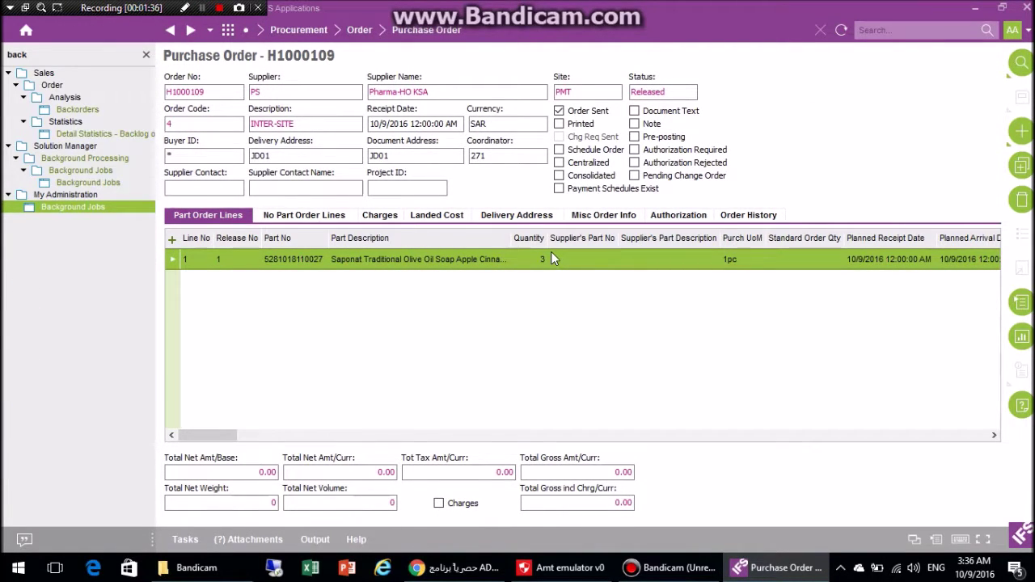
right_click(501, 263)
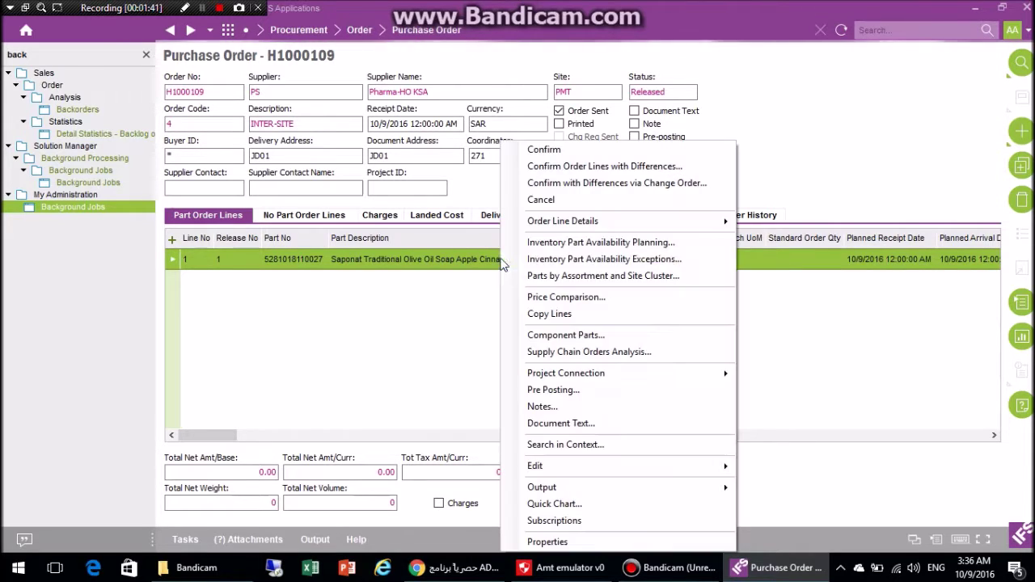
left_click(551, 353)
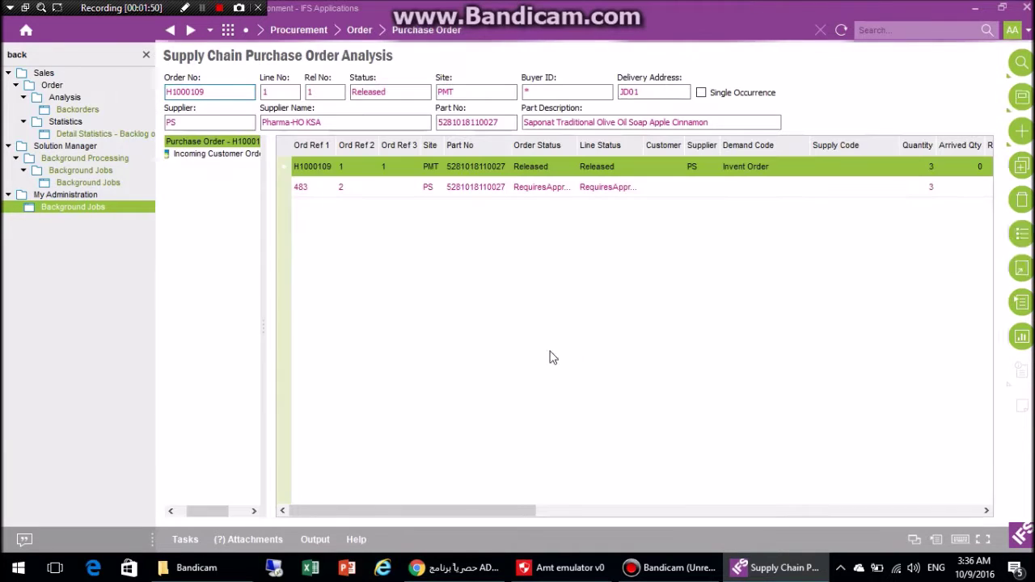
Examine the purchase order row's reference, site, supplier and quantity, and the delivered quantities of both rows in the supply chain analysis.
left_click(307, 171)
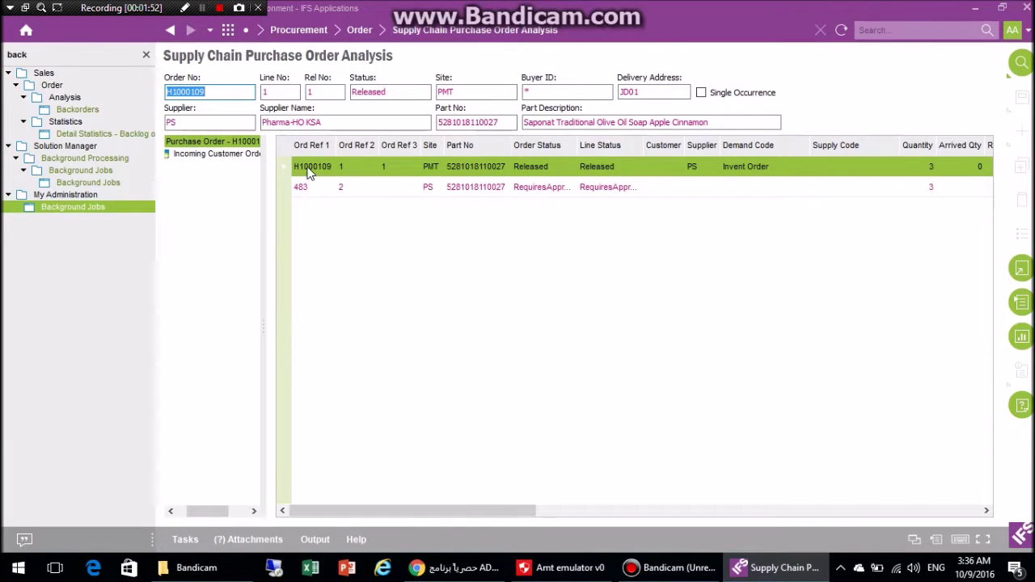
left_click(214, 91)
left_click(314, 172)
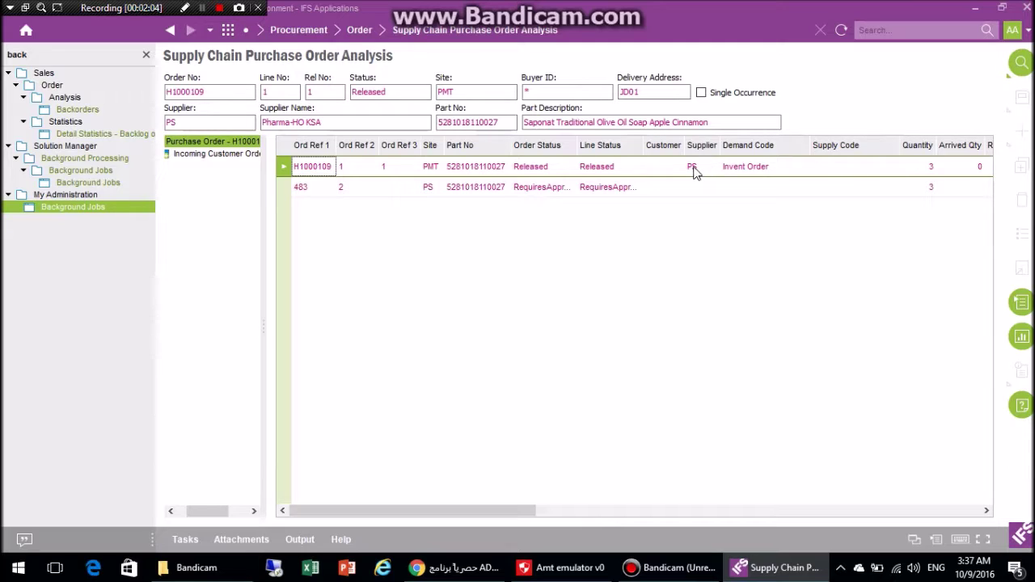
left_click(427, 166)
left_click(692, 167)
left_click(910, 168)
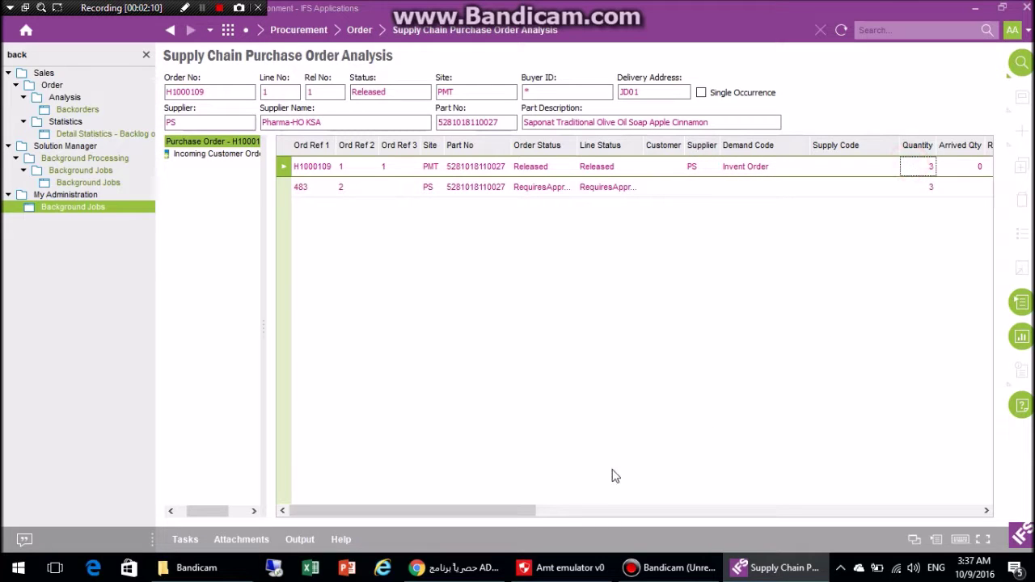
left_click_drag(511, 510, 656, 510)
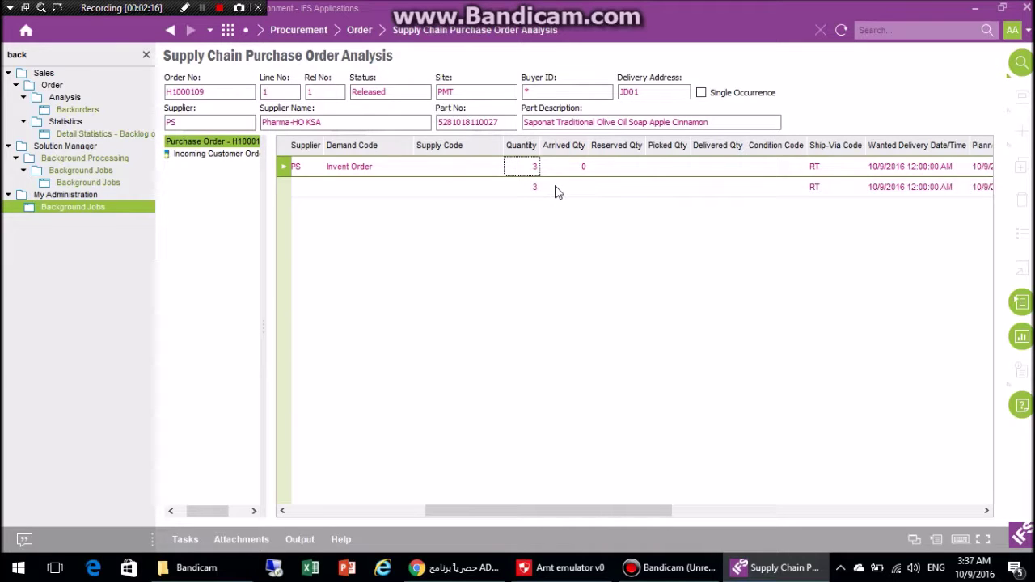
left_click(717, 187)
left_click(716, 170)
left_click(714, 164)
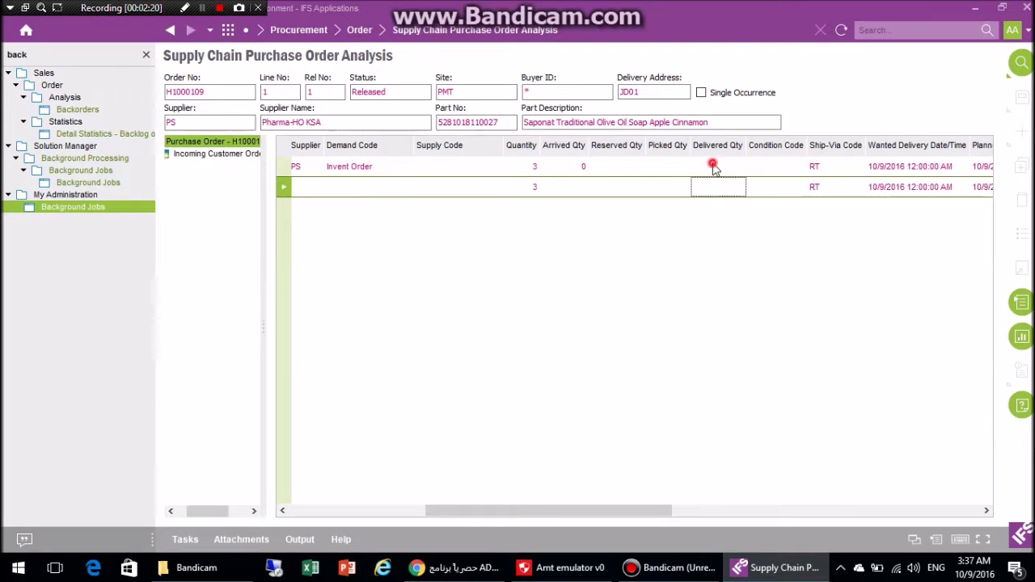
left_click_drag(483, 515, 346, 512)
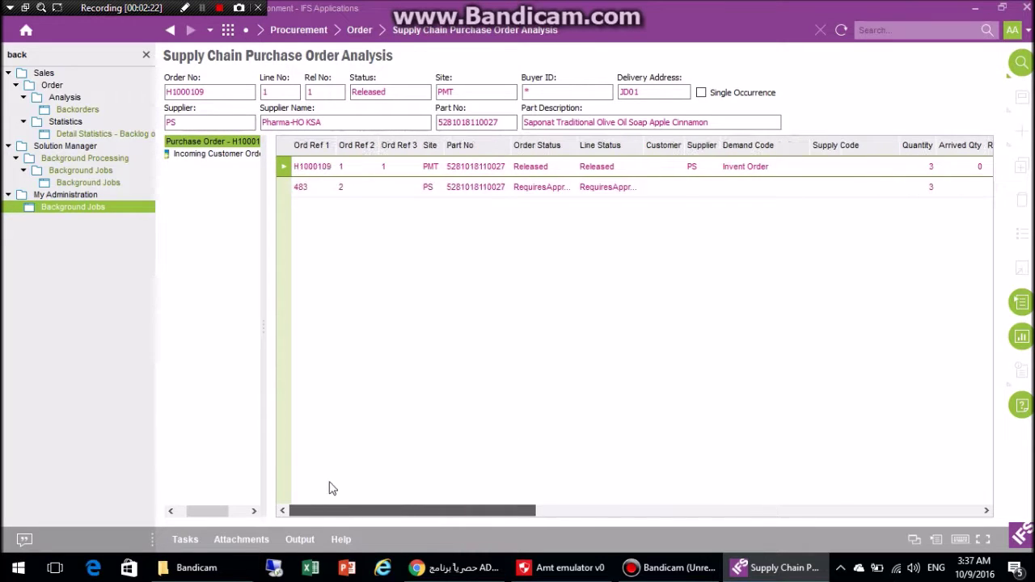
Fit the Order Status column to its content and open the details of the incoming customer order at site PS.
left_click(331, 189)
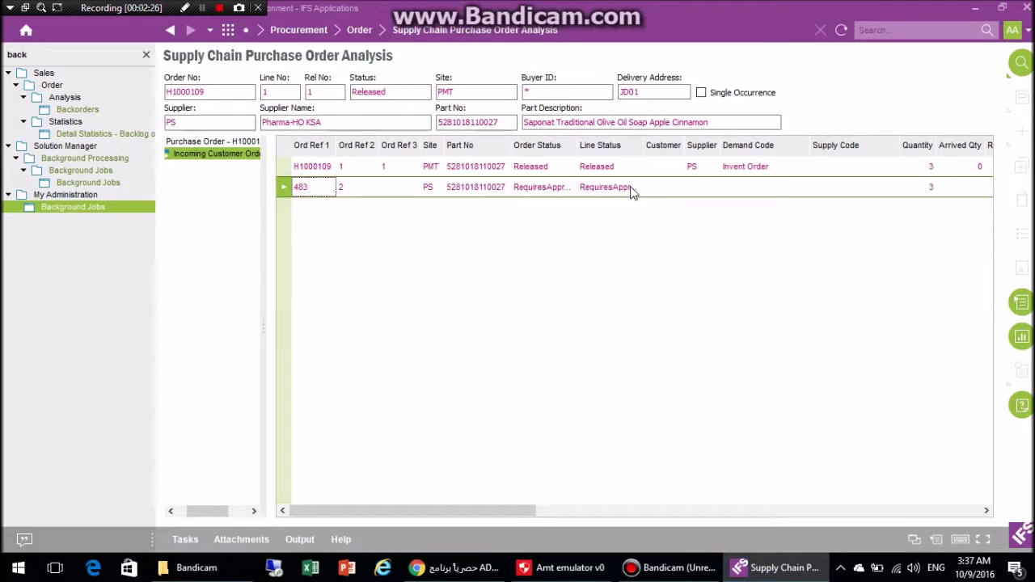
double_click(579, 149)
left_click(577, 187)
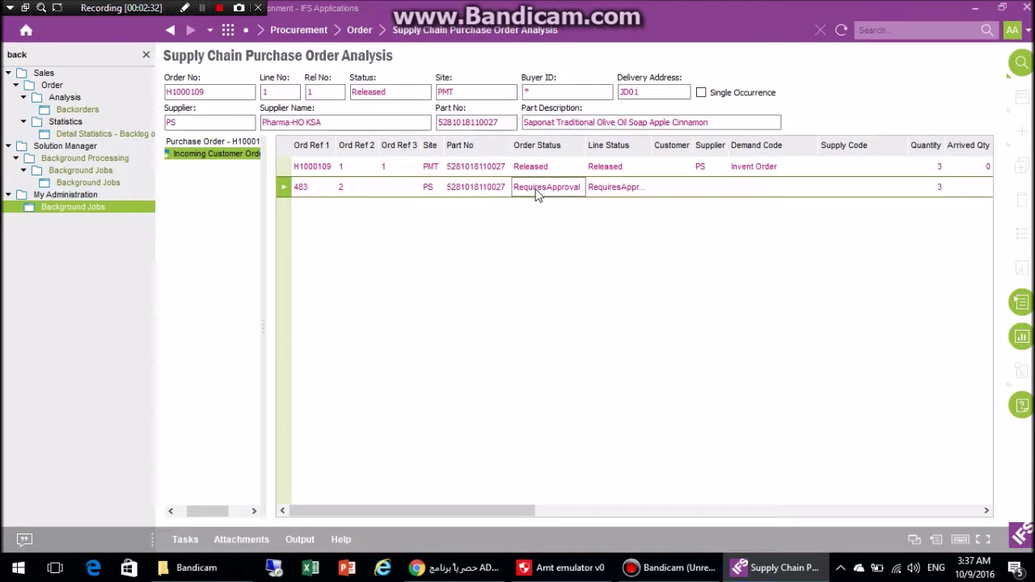
left_click(202, 10)
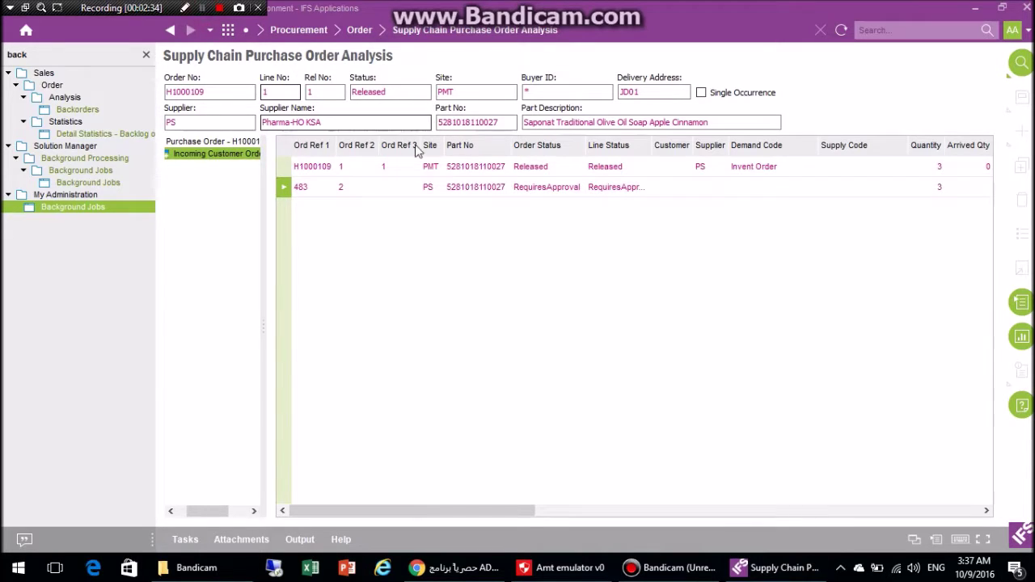
right_click(466, 193)
left_click(487, 200)
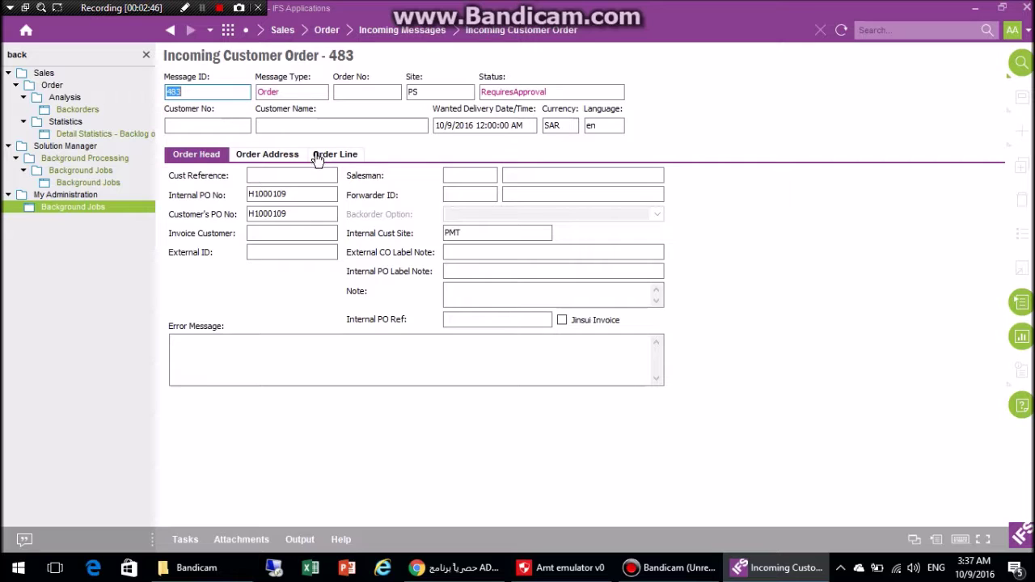
Approve the incoming customer order message so that its customer order is created, and confirm.
right_click(683, 61)
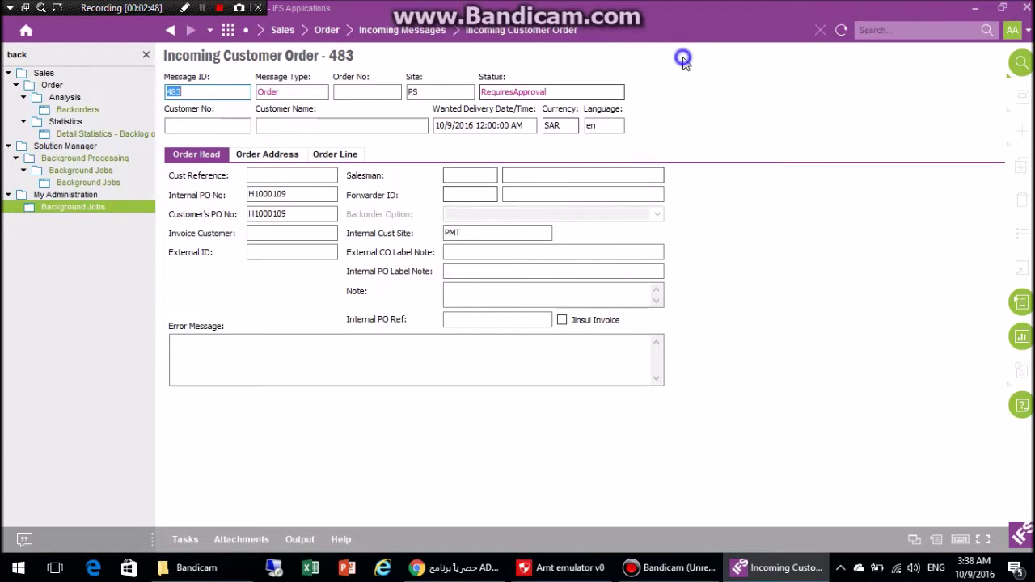
left_click(701, 71)
left_click(636, 245)
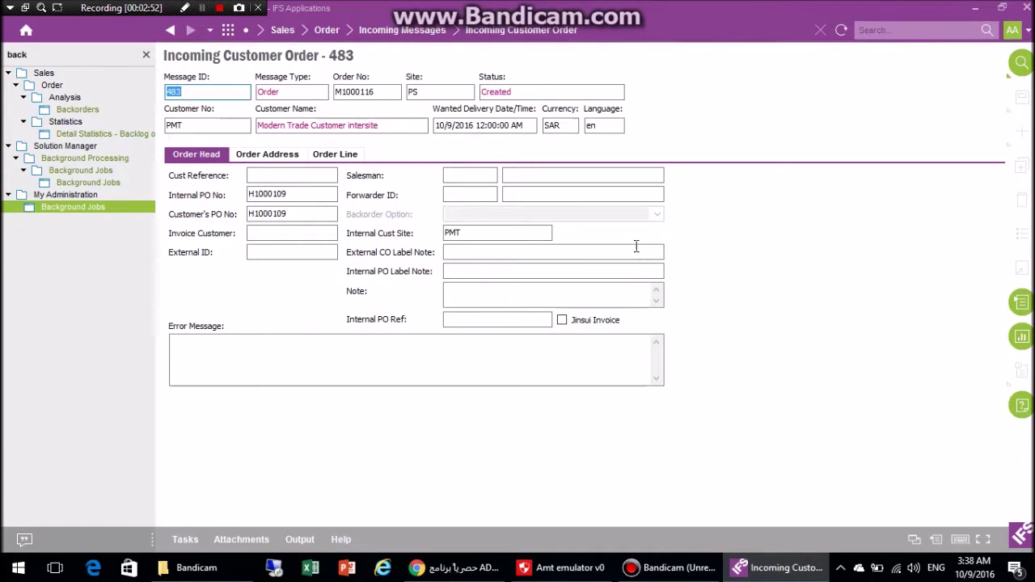
Return to the Supply Chain Purchase Order Analysis, refresh it, and examine the sites and order statuses of both rows.
left_click(173, 34)
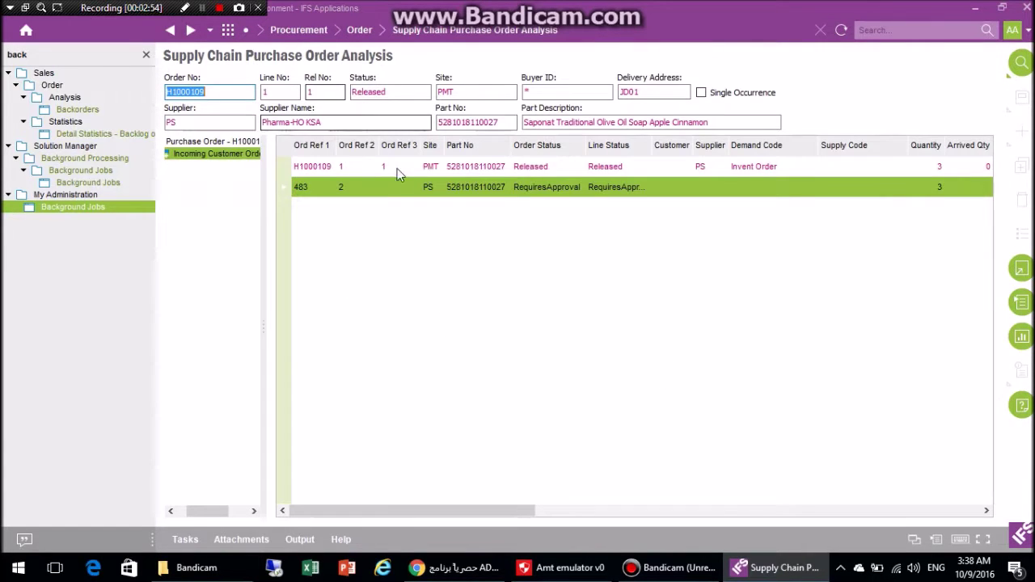
left_click(842, 33)
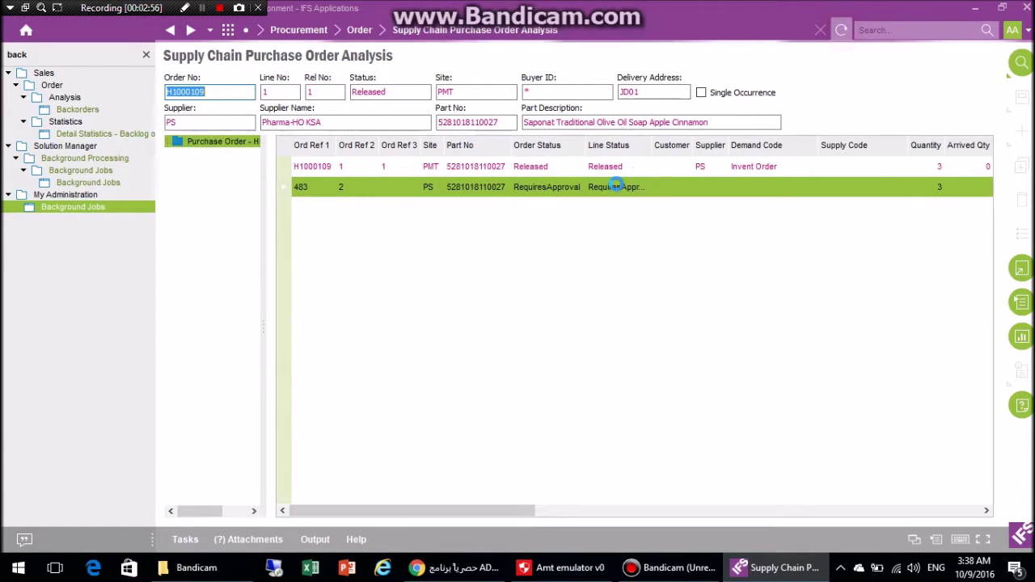
left_click(533, 187)
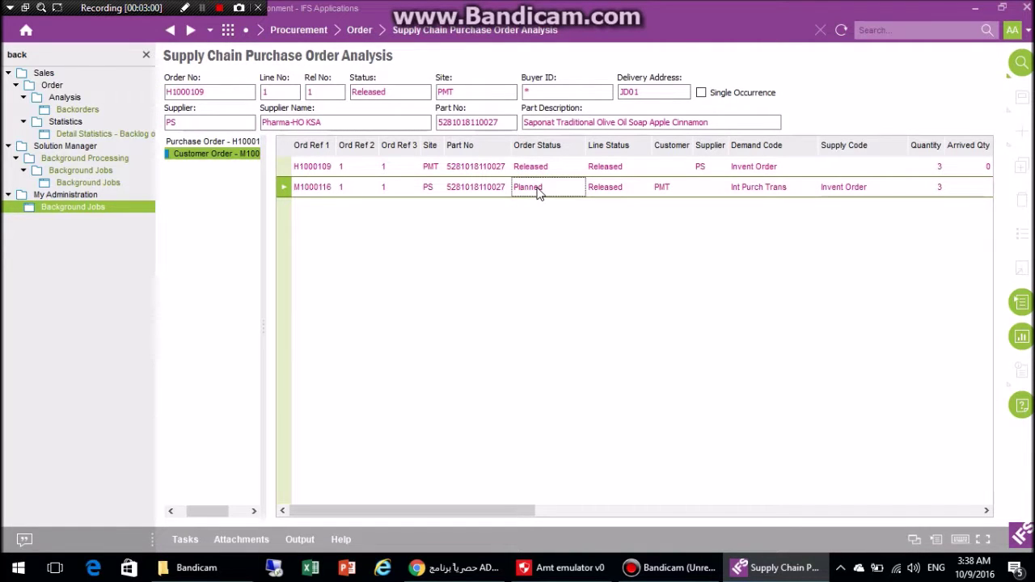
left_click(334, 170)
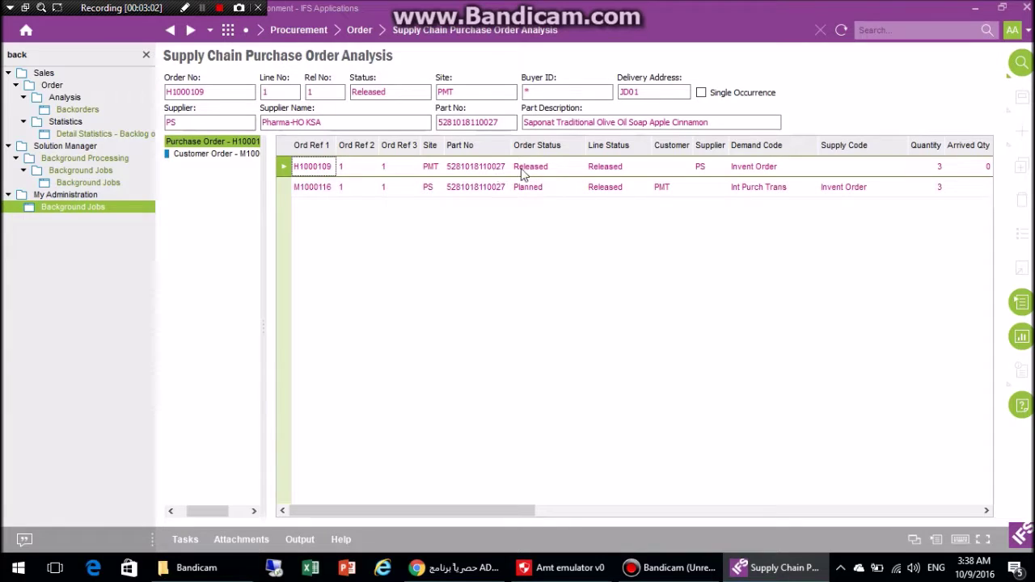
left_click(430, 166)
left_click(437, 189)
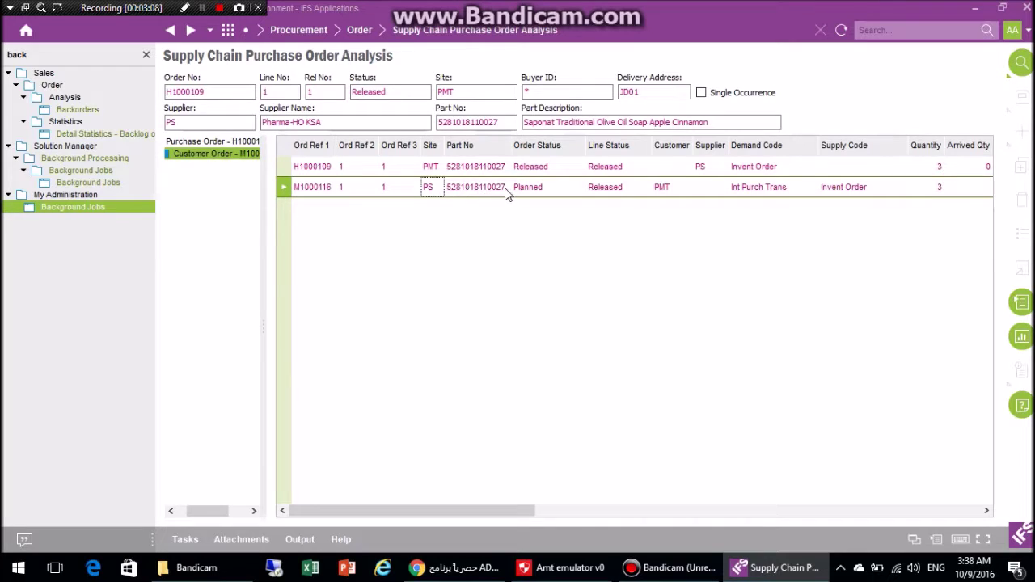
Open the customer order at site PS, set its order line's sales quantity to 1, and save.
right_click(455, 192)
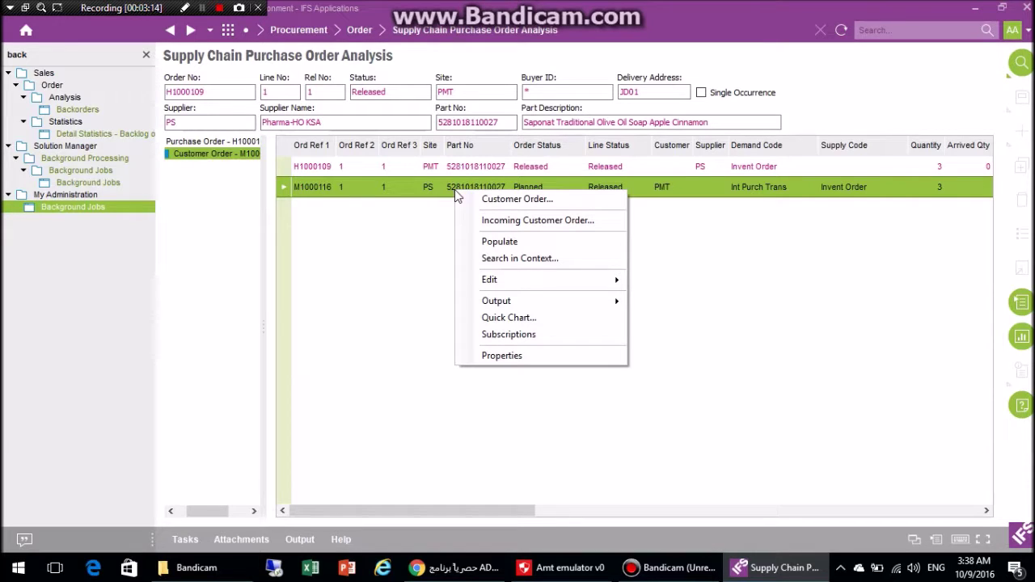
left_click(471, 199)
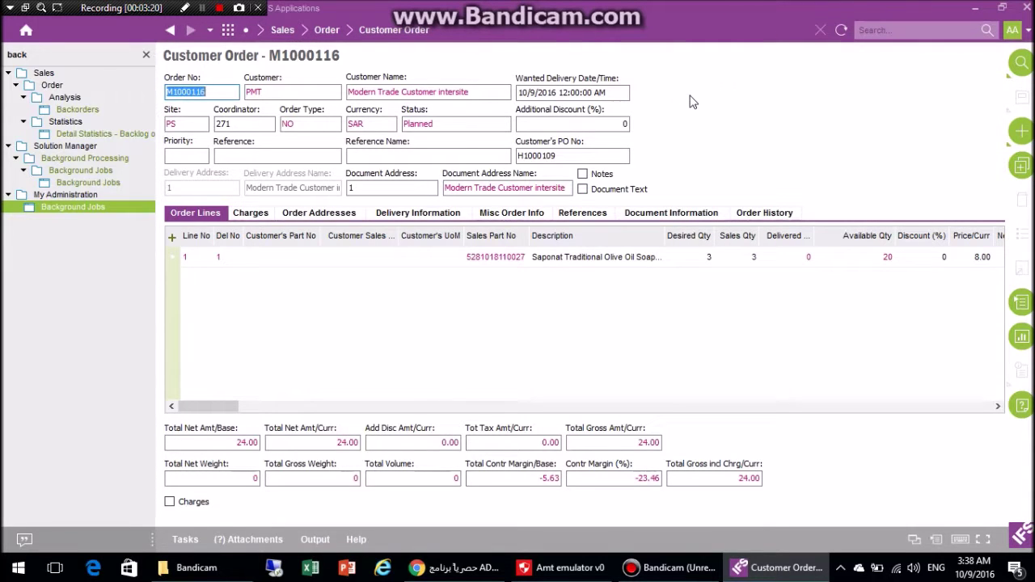
left_click(691, 258)
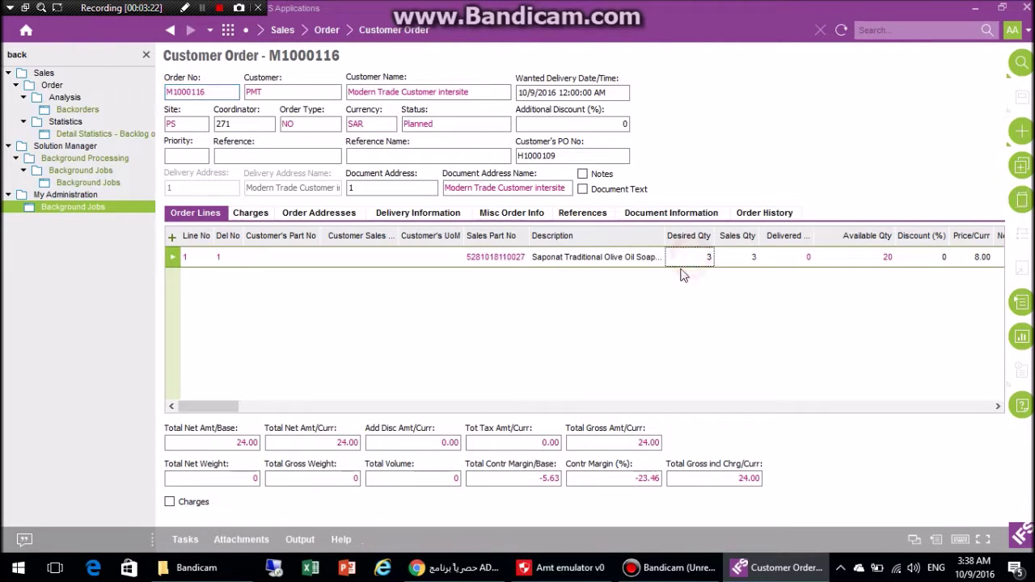
left_click(745, 260)
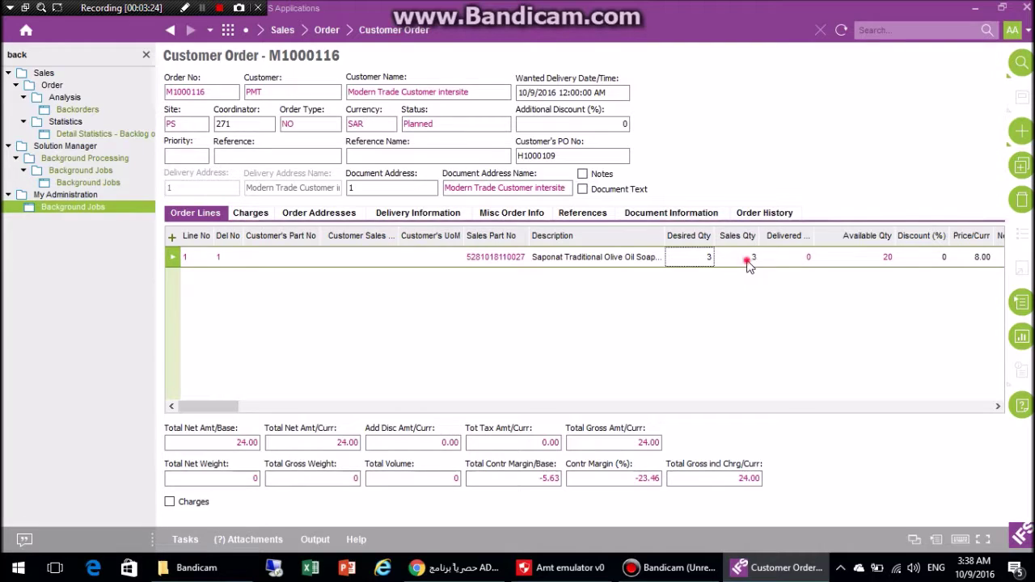
type("1")
left_click(812, 159)
left_click(1021, 97)
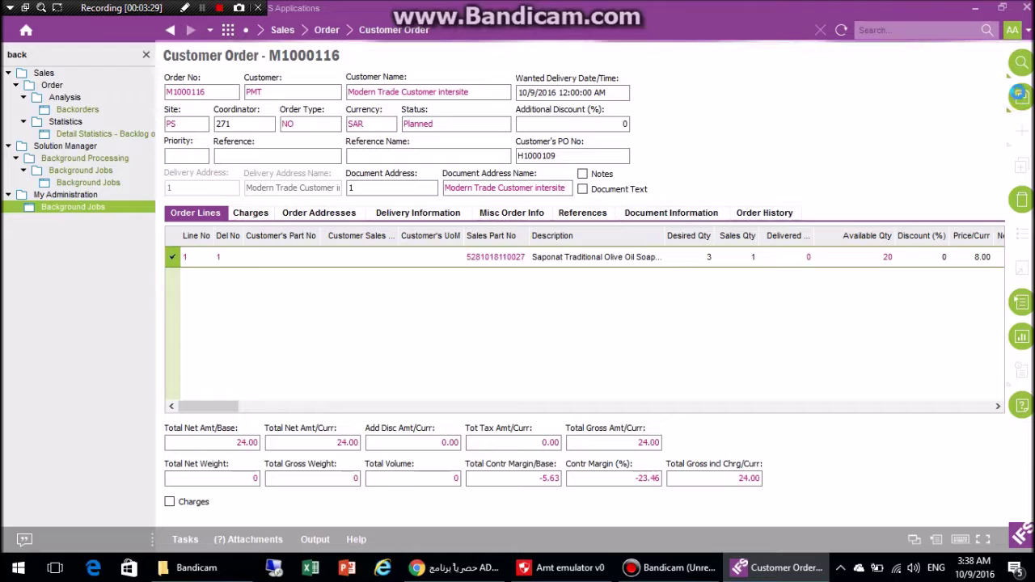
Open Order Flow Handling for the customer order and release the order, confirming the message.
right_click(679, 97)
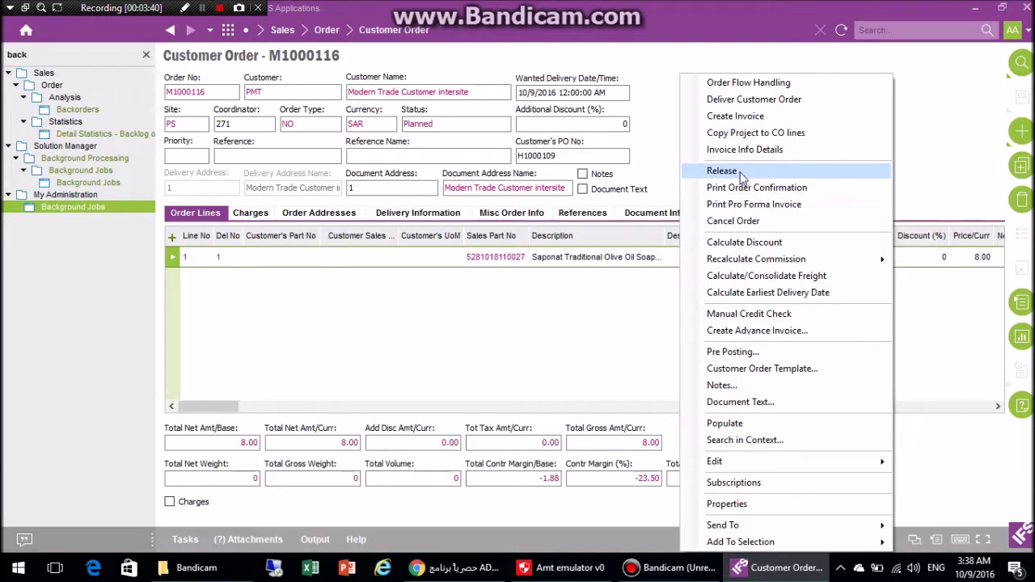
left_click(740, 85)
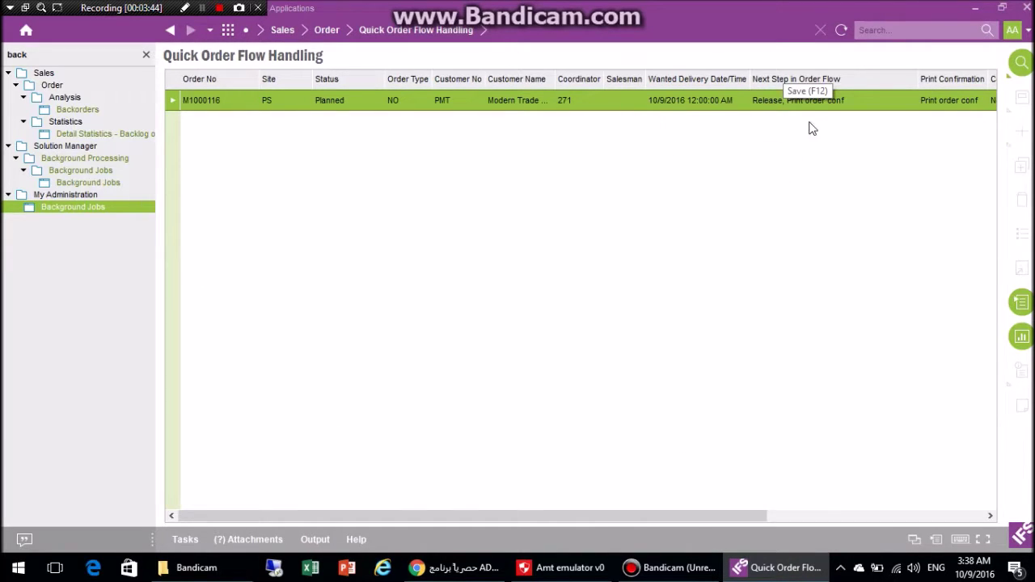
right_click(768, 107)
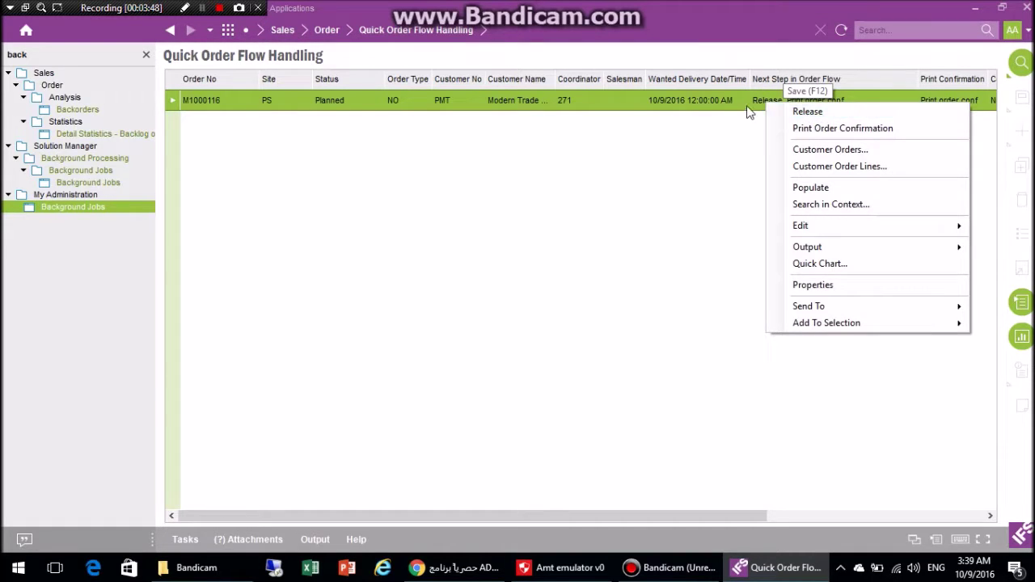
left_click(805, 111)
left_click(565, 337)
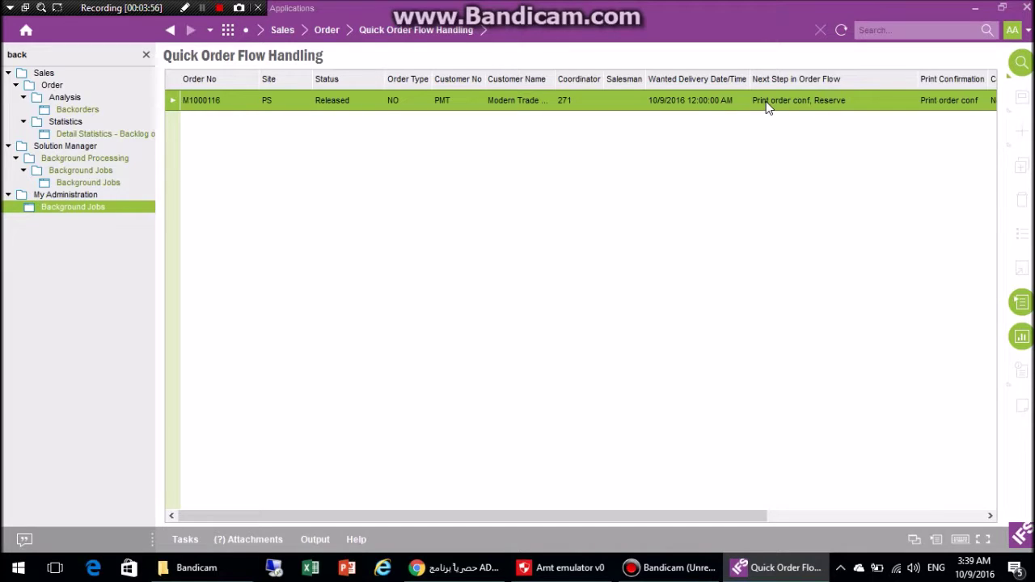
Reserve the released customer order with confirmation, and refresh it in Quick Order Flow Handling.
right_click(767, 107)
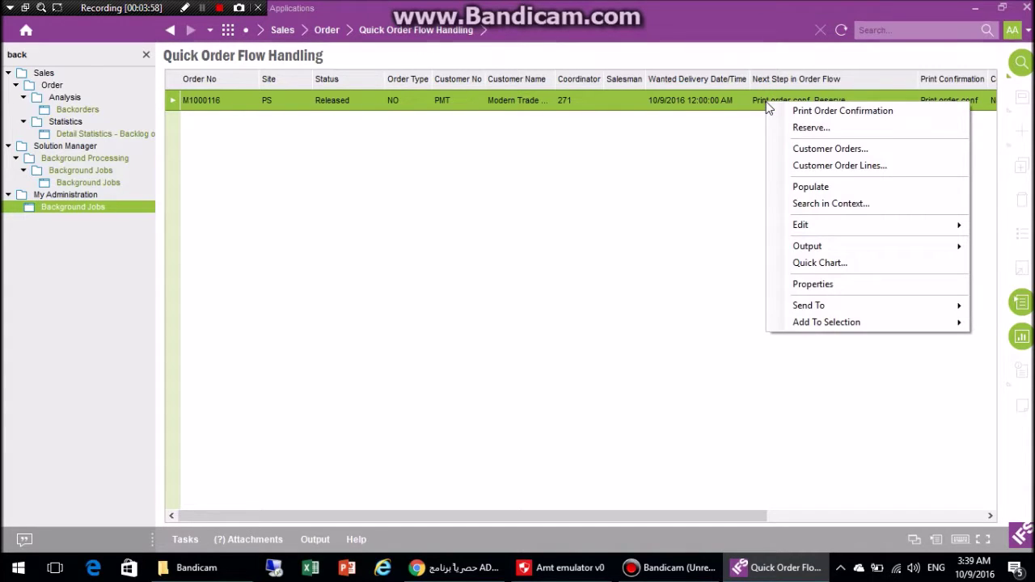
left_click(783, 127)
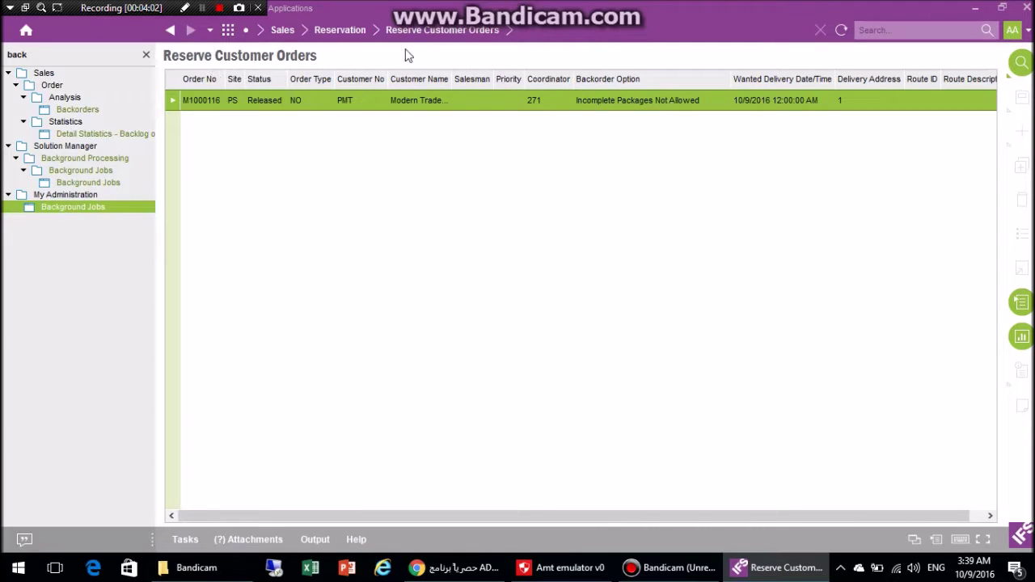
right_click(683, 106)
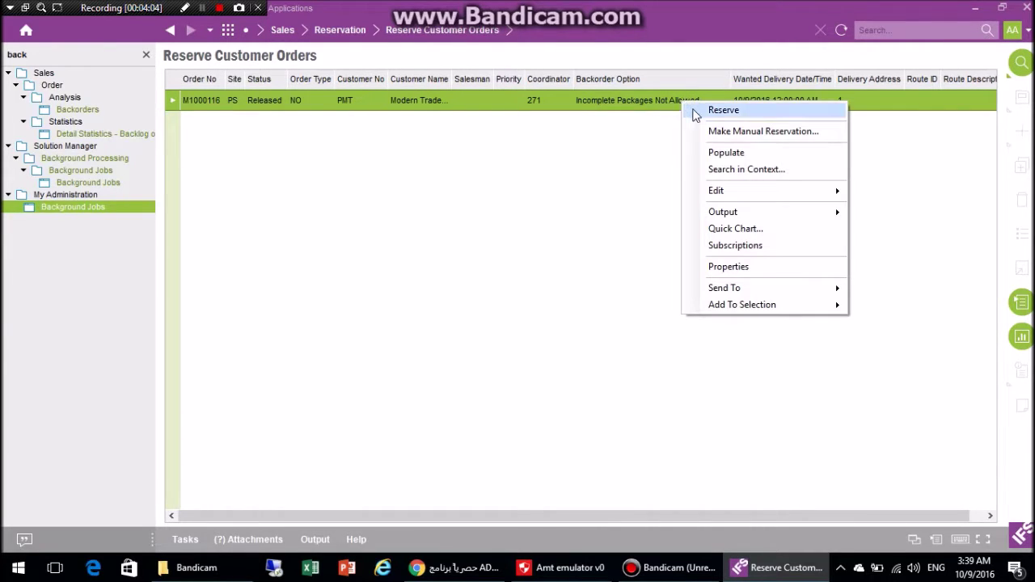
left_click(694, 111)
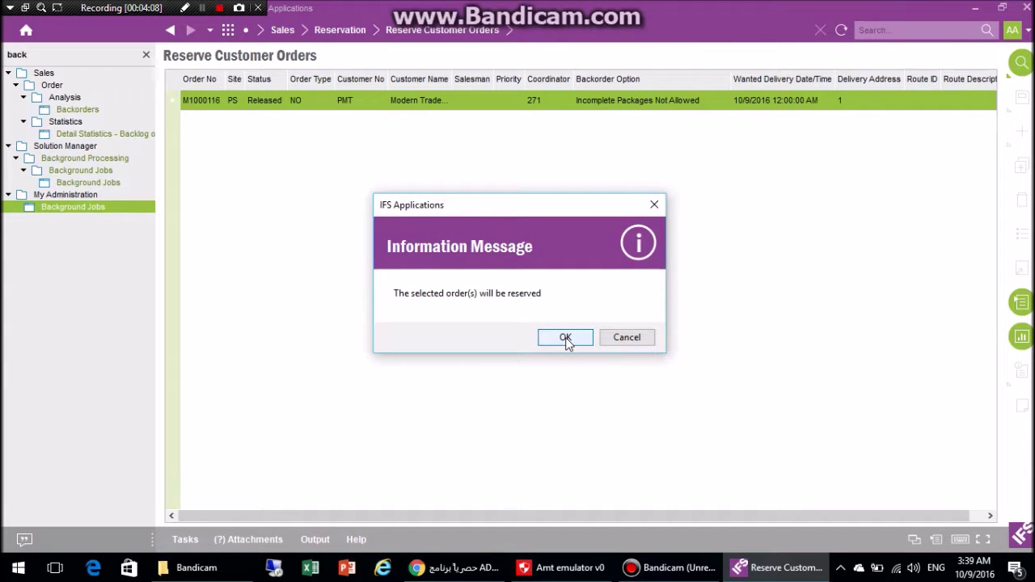
left_click(565, 337)
left_click(838, 30)
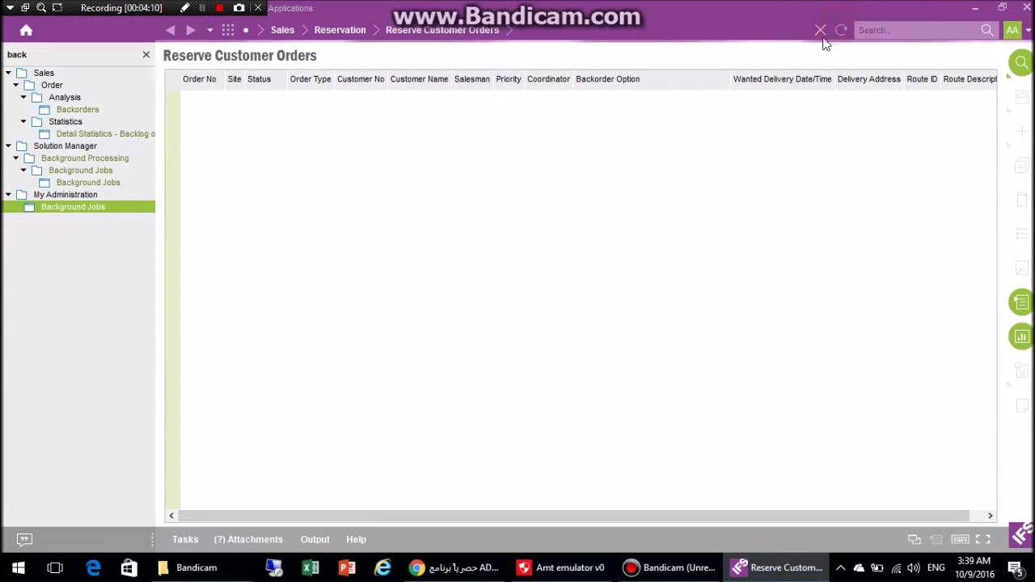
left_click(844, 30)
left_click(175, 34)
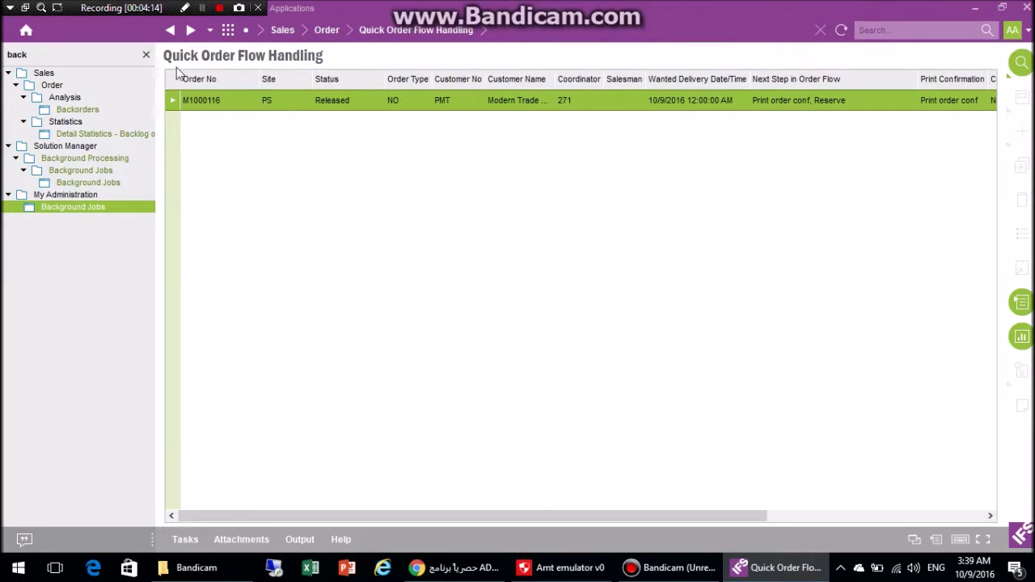
left_click(841, 30)
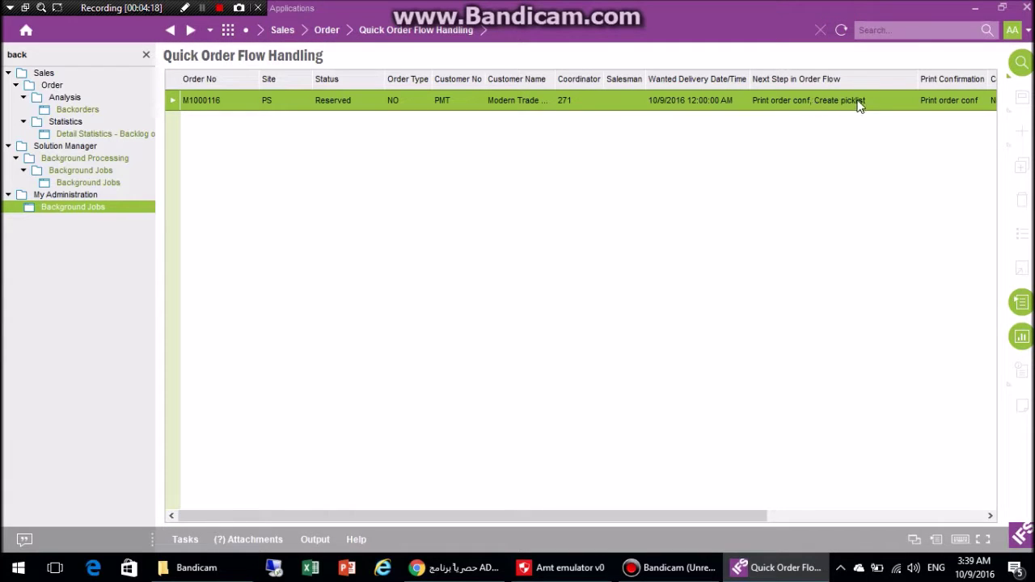
Report the customer order's reserved quantities as picked, confirm, and refresh the order flow list.
right_click(727, 103)
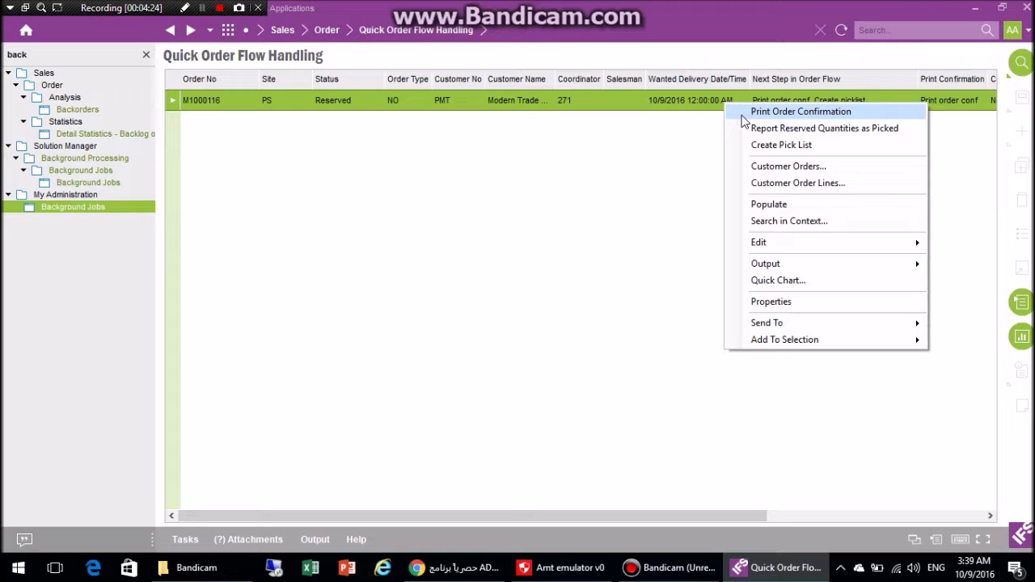
left_click(749, 129)
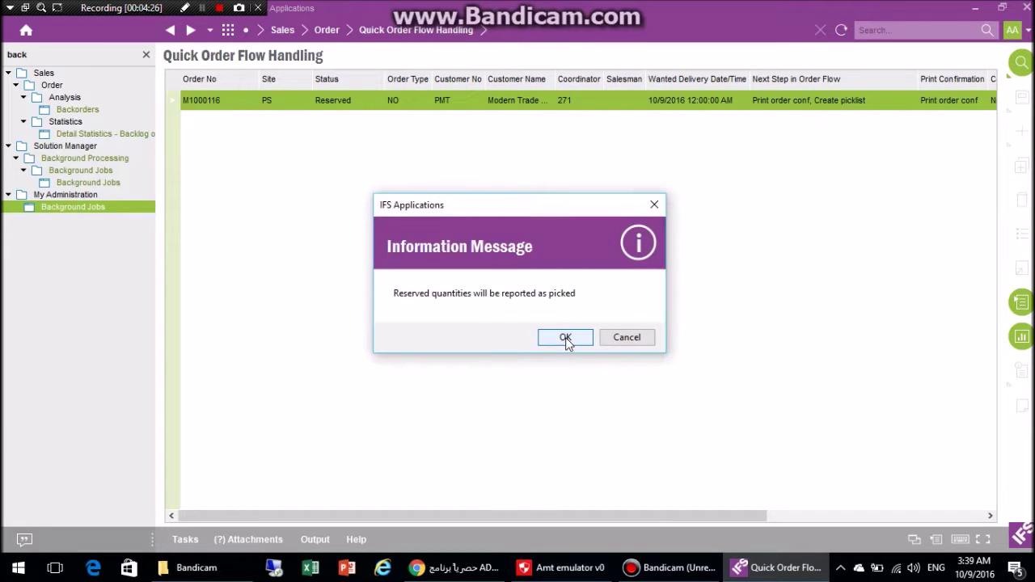
left_click(565, 337)
left_click(843, 31)
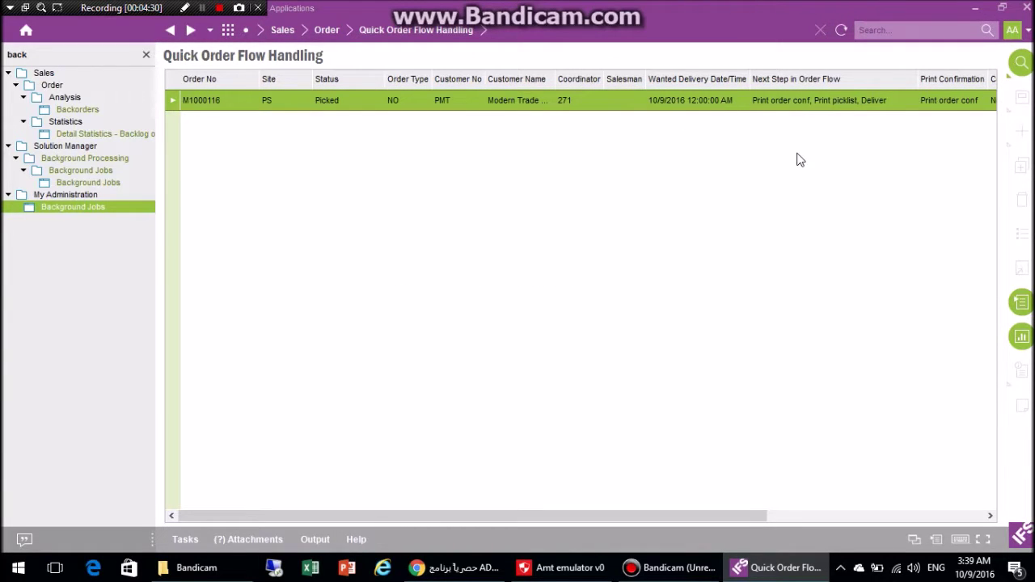
Deliver the picked customer order and confirm the delivery.
right_click(740, 104)
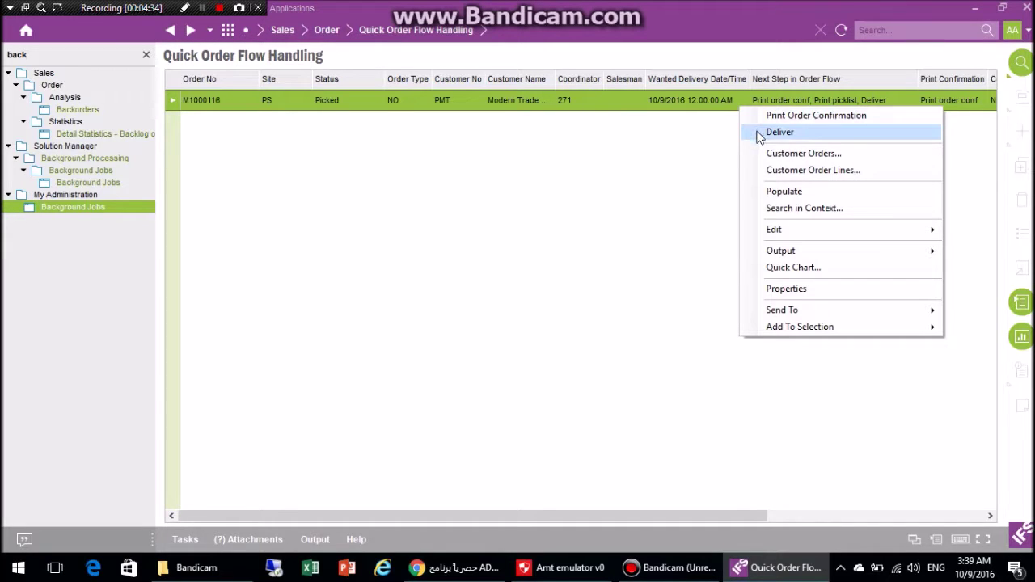
left_click(762, 133)
left_click(565, 337)
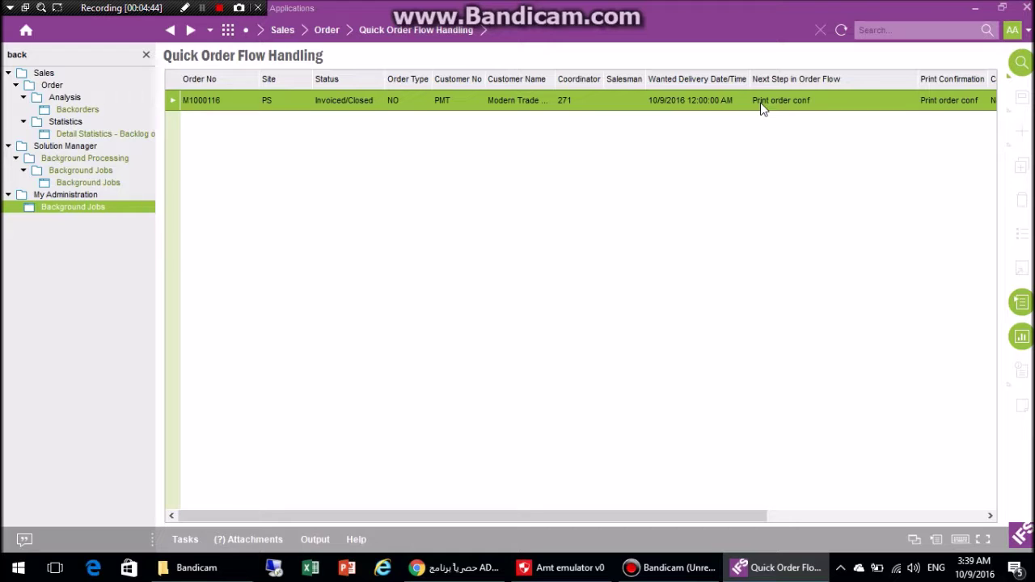
Reopen and refresh the Supply Chain Purchase Order Analysis, and compare both rows' quantities, delivered quantity, statuses and sites.
left_click(227, 32)
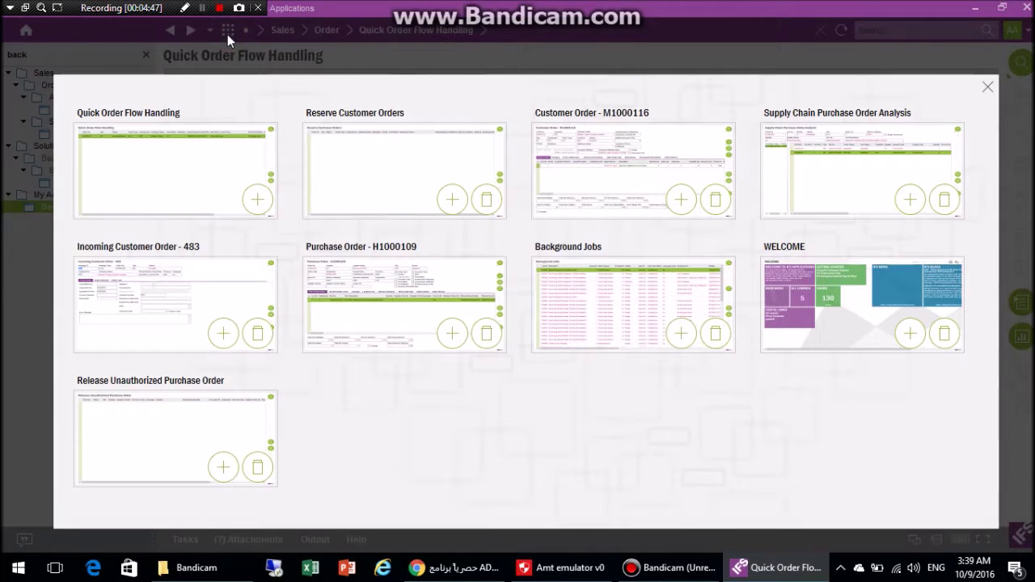
left_click(801, 151)
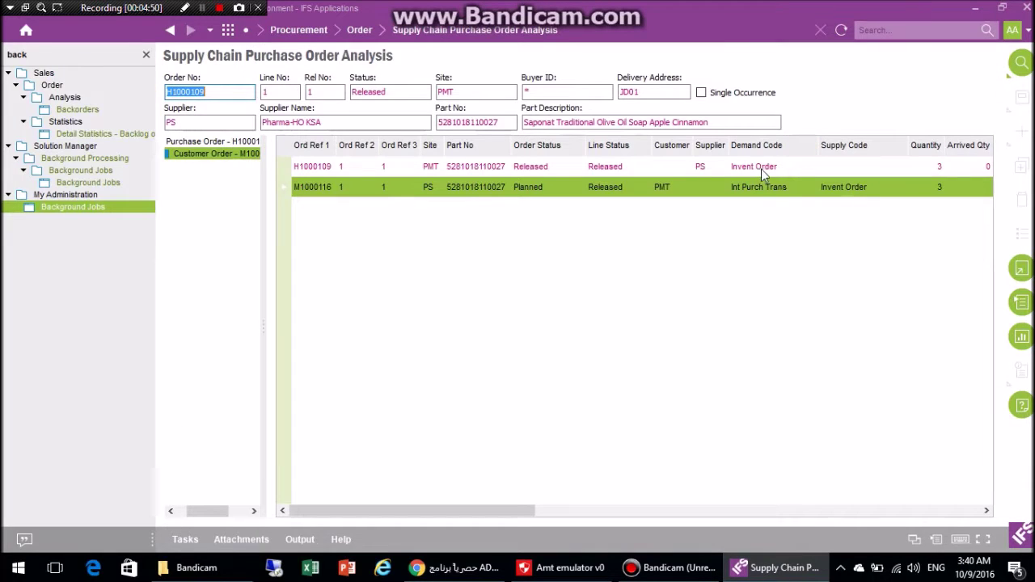
left_click(842, 30)
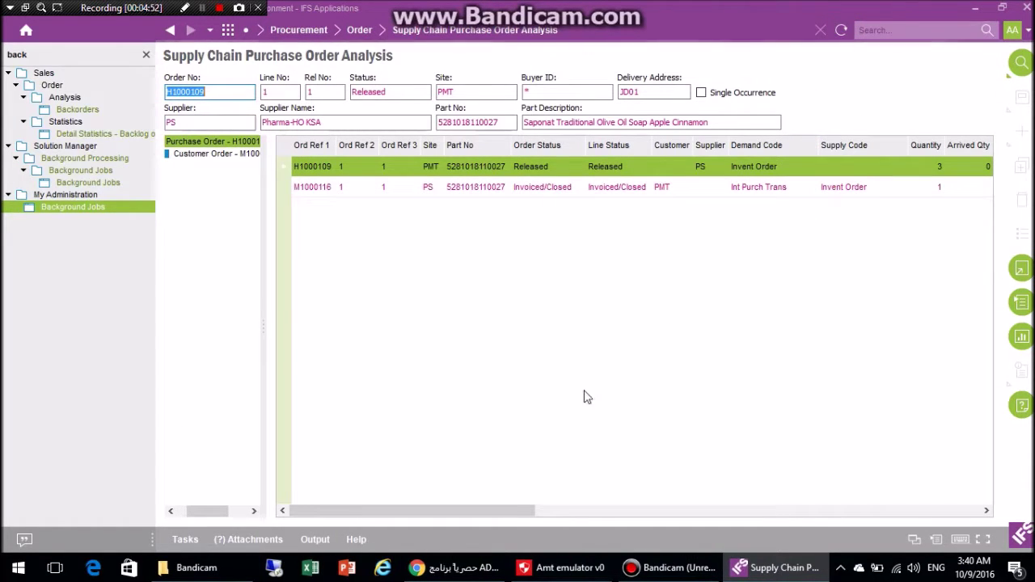
left_click_drag(444, 508, 606, 512)
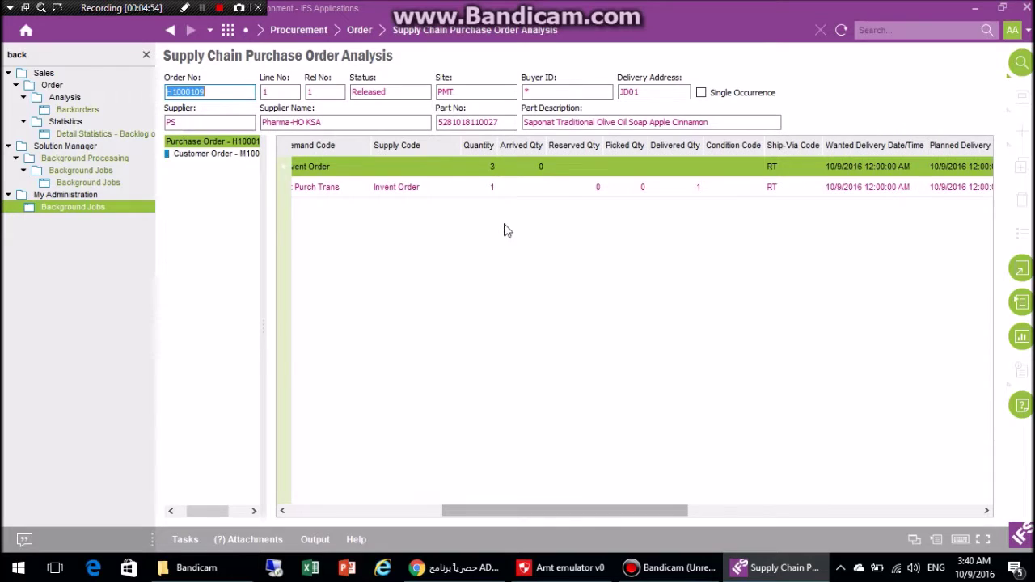
left_click(485, 167)
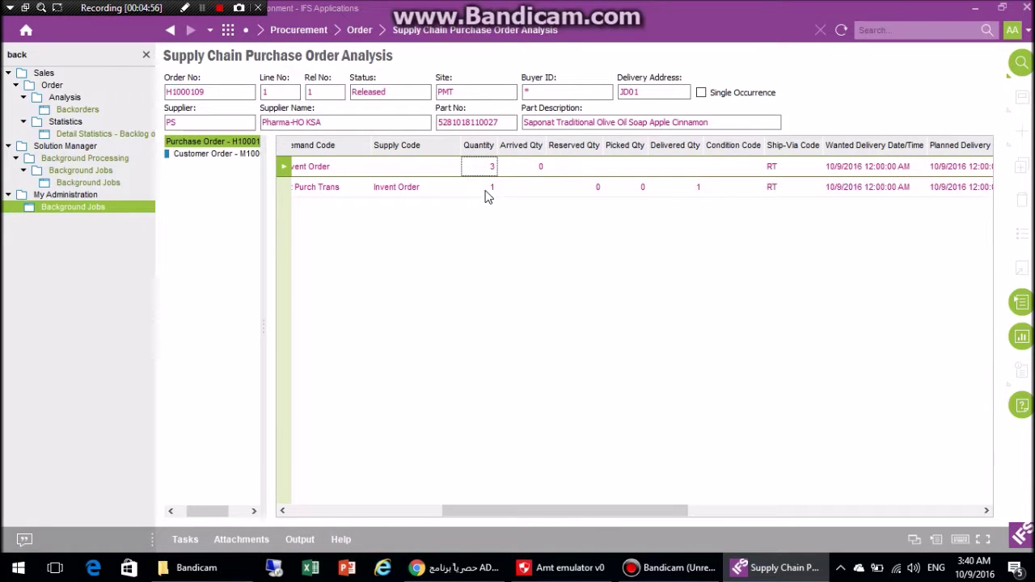
left_click(484, 188)
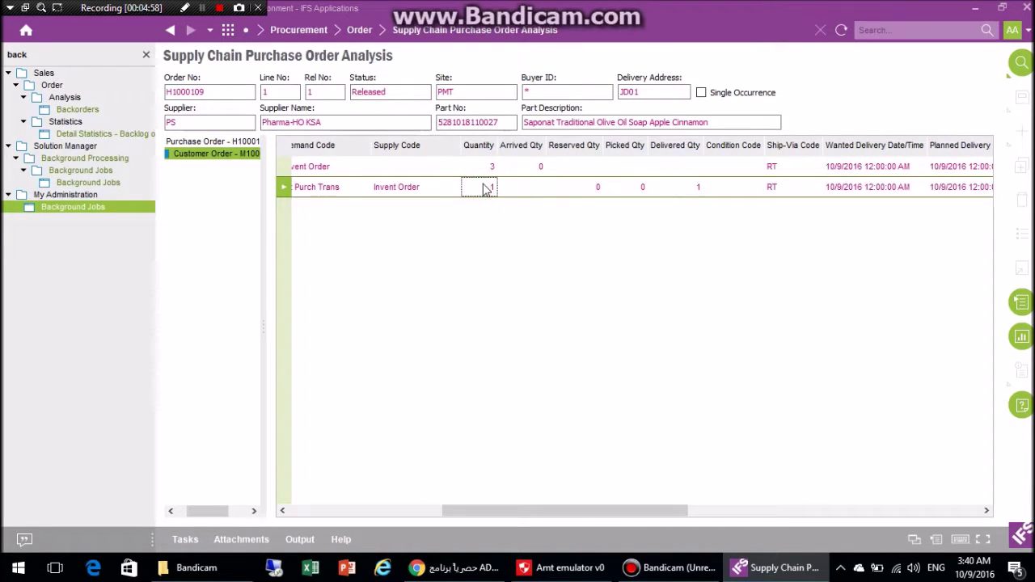
left_click(686, 191)
left_click_drag(574, 500, 407, 503)
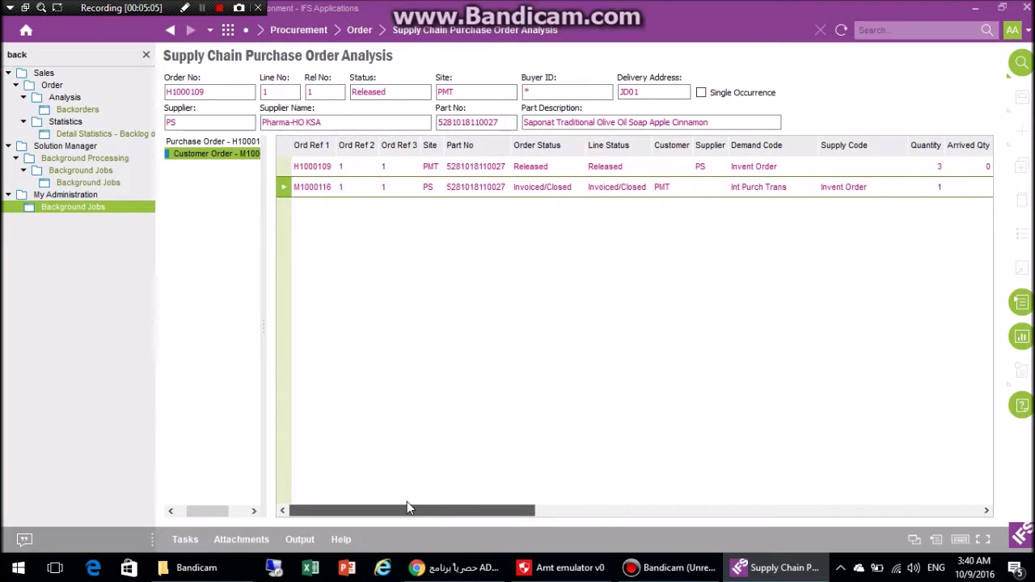
left_click(431, 166)
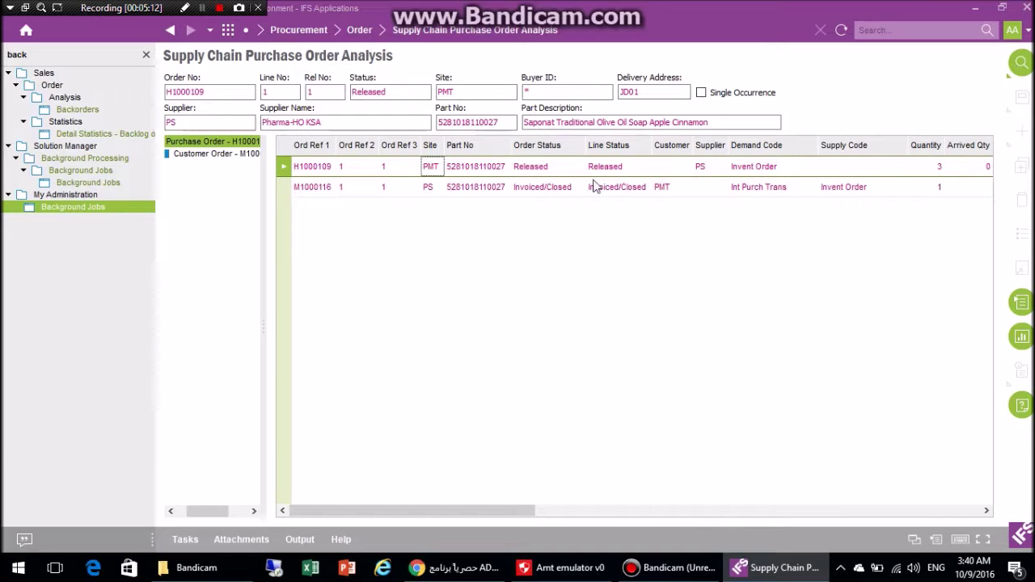
left_click(204, 12)
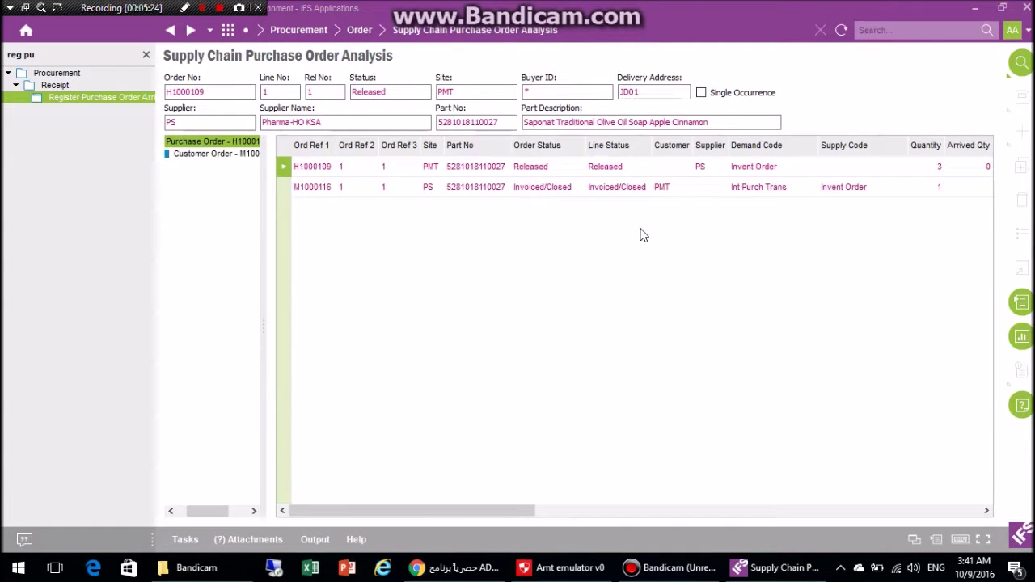
Refresh the Supply Chain Purchase Order Analysis and compare the PMT purchase order row's ordered and arrived quantities.
left_click(437, 174)
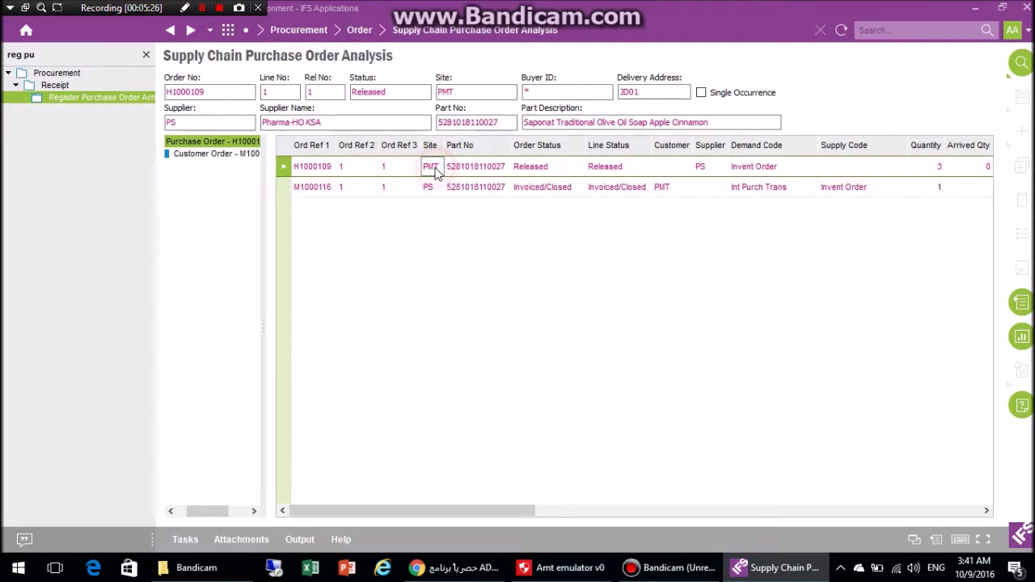
left_click(841, 29)
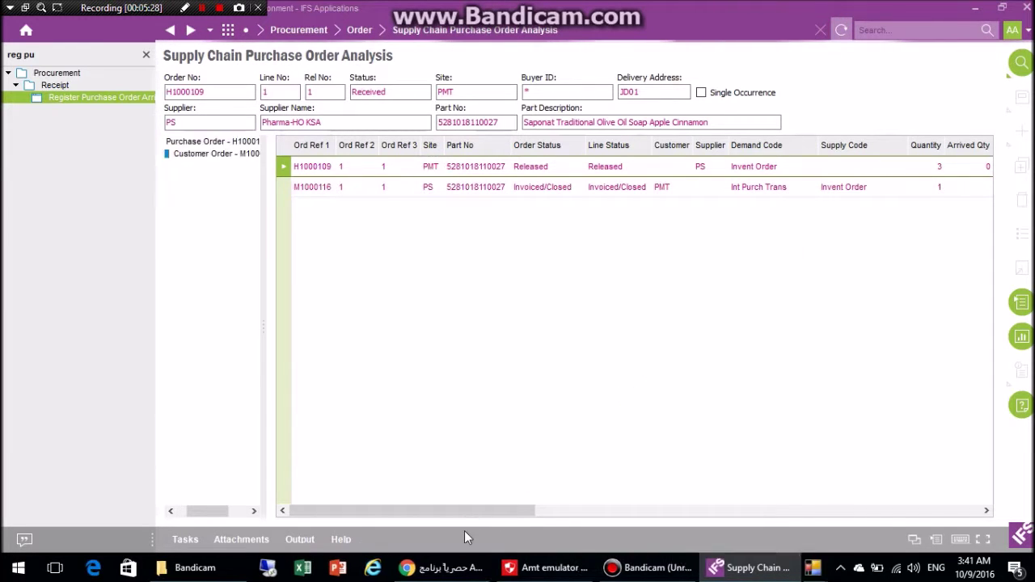
left_click_drag(476, 513, 645, 509)
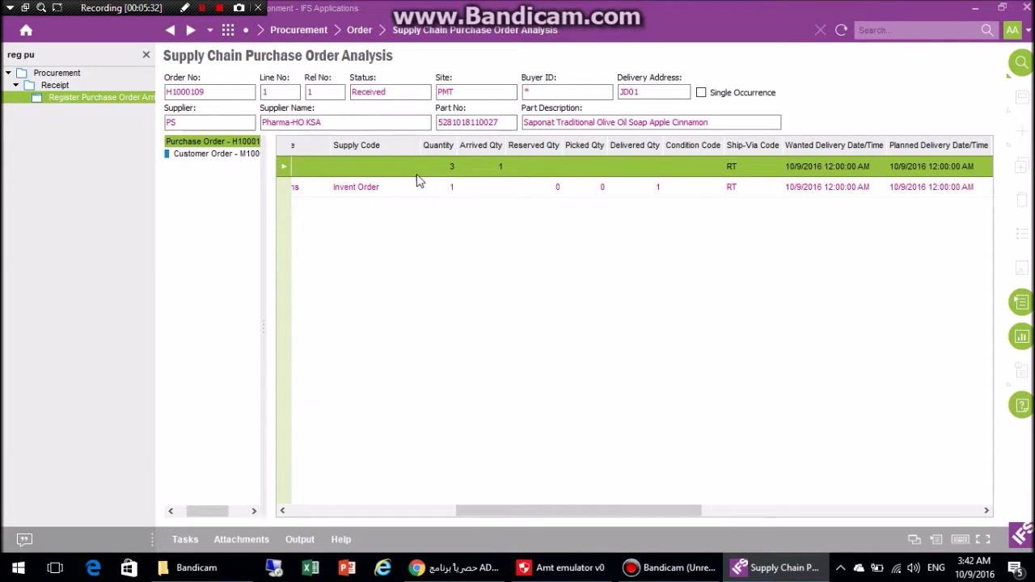
left_click(450, 167)
left_click(479, 168)
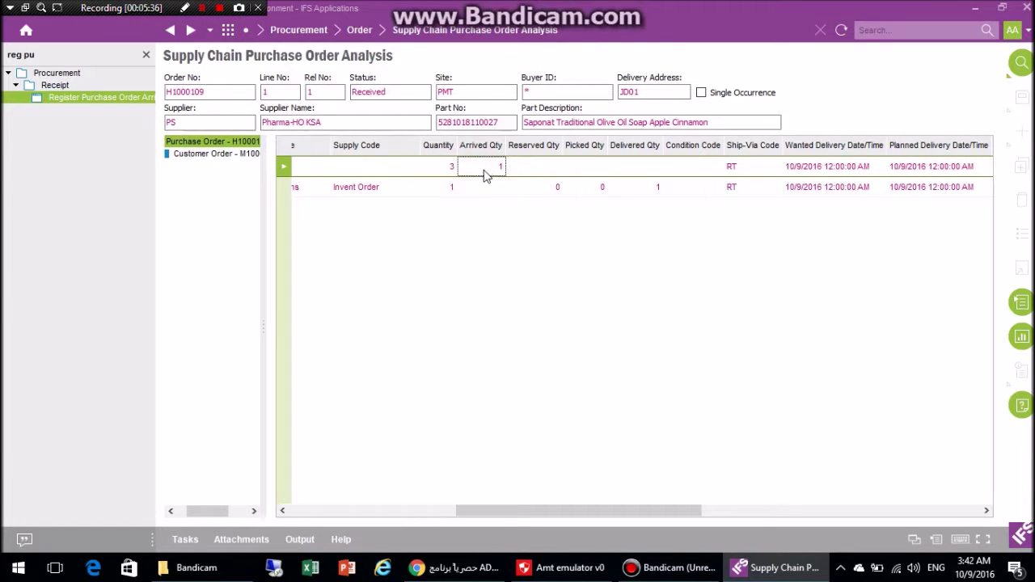
left_click(378, 511)
left_click(314, 173)
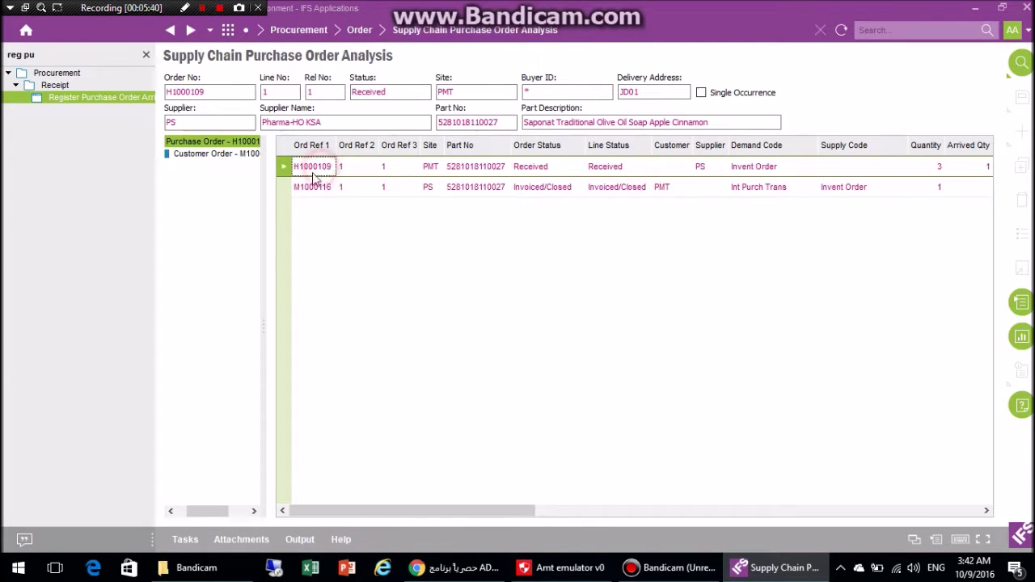
right_click(354, 166)
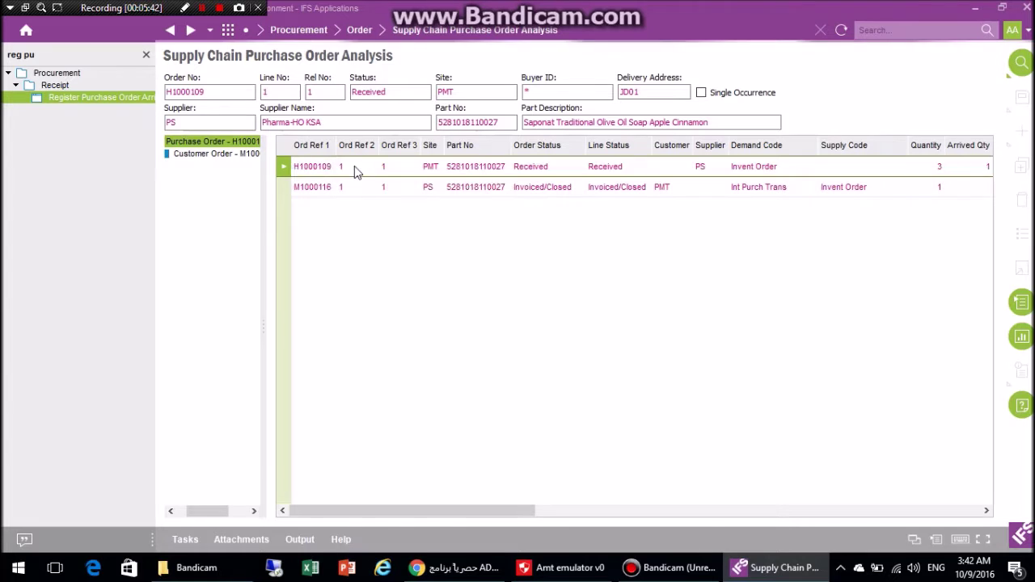
left_click(229, 30)
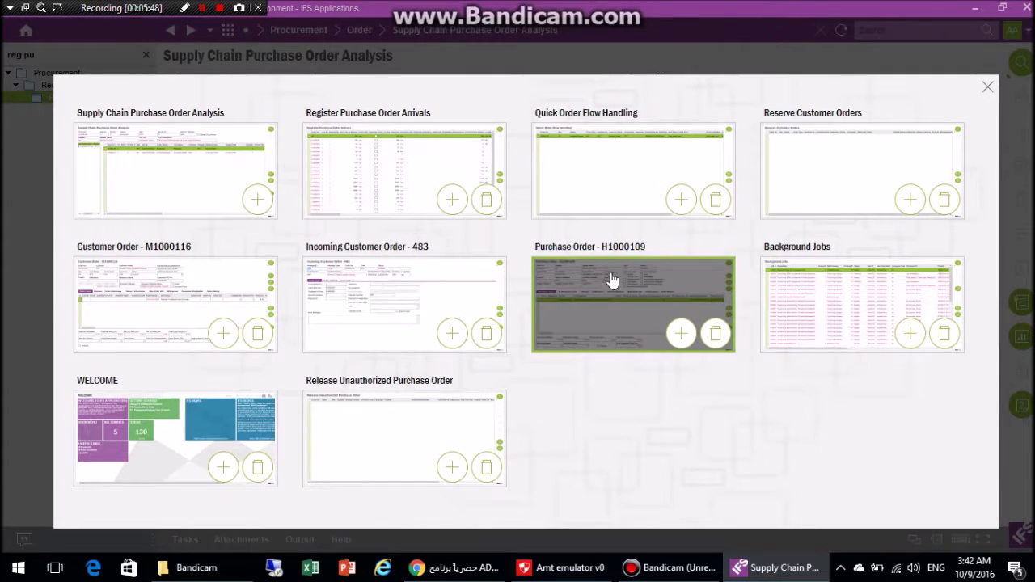
left_click(360, 30)
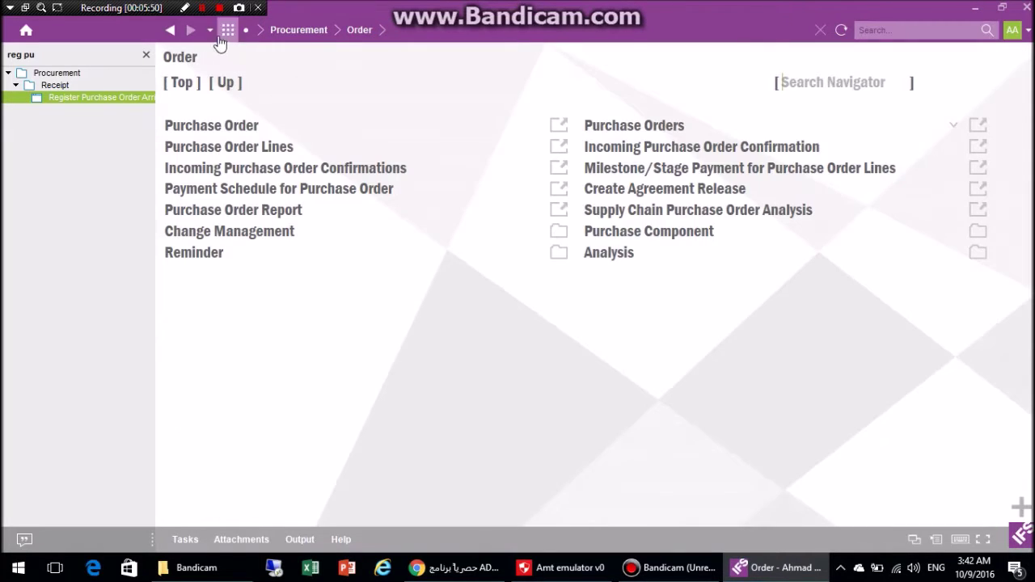
left_click(170, 30)
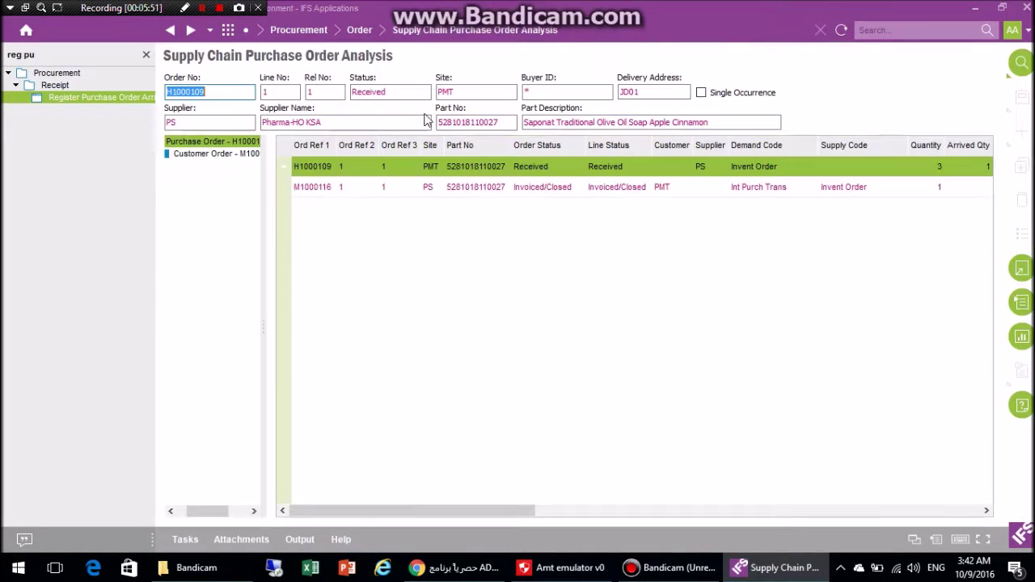
Open the PMT purchase order from its analysis row and review its part order line and header status.
right_click(429, 166)
left_click(450, 174)
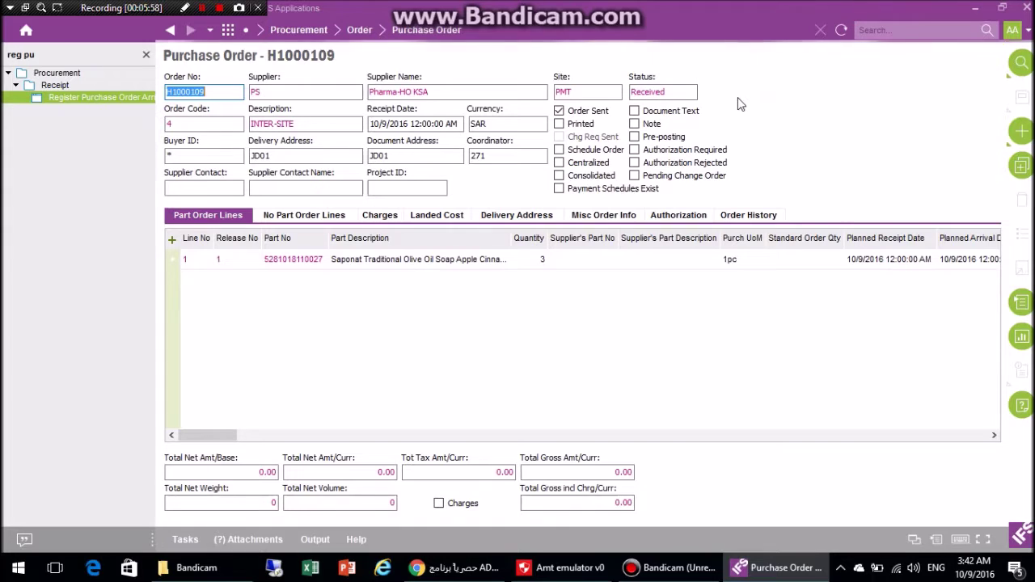
left_click_drag(203, 436, 315, 433)
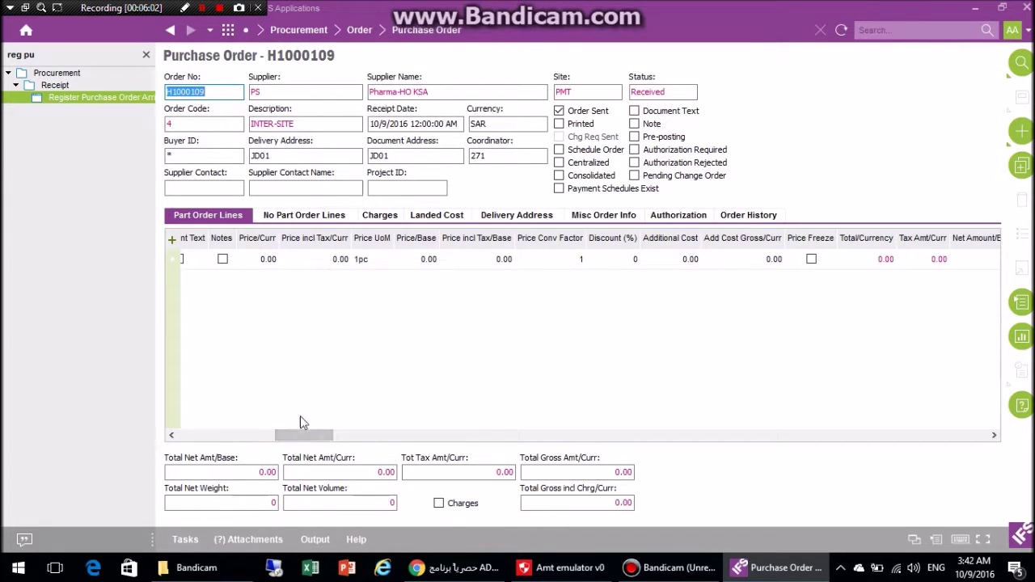
left_click_drag(308, 437, 214, 435)
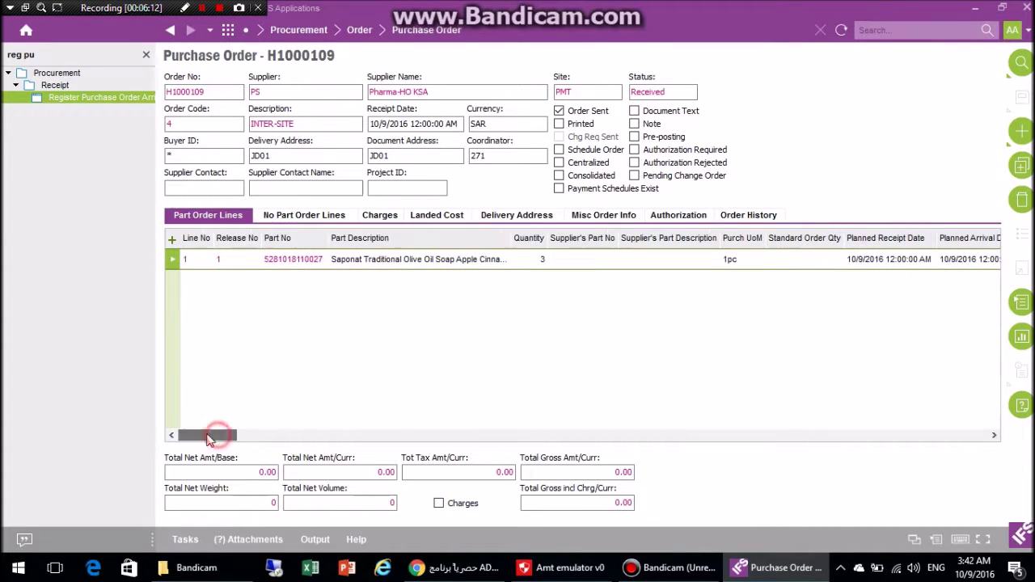
left_click_drag(687, 91, 619, 93)
left_click(685, 92)
left_click(660, 91)
left_click(722, 122)
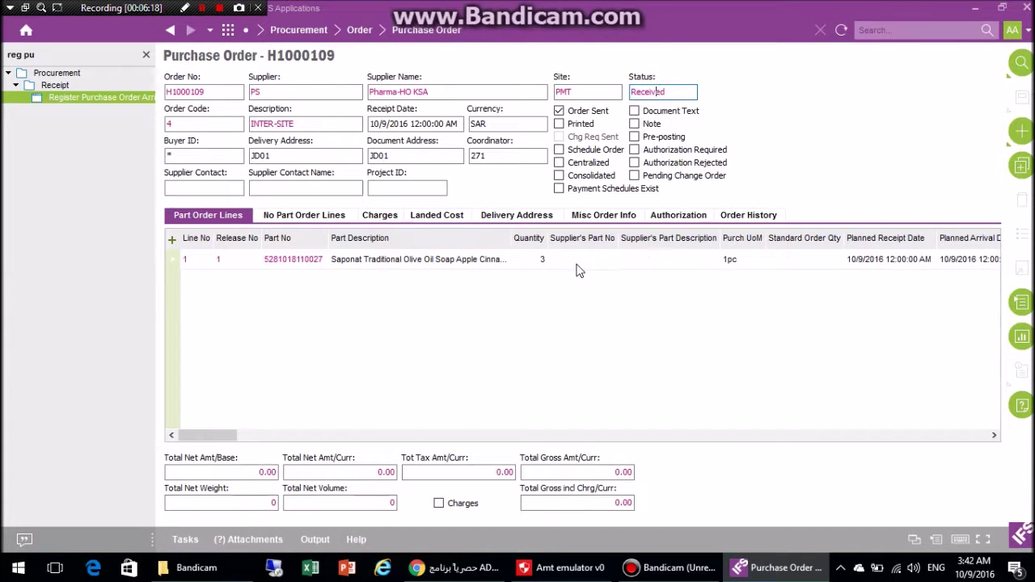